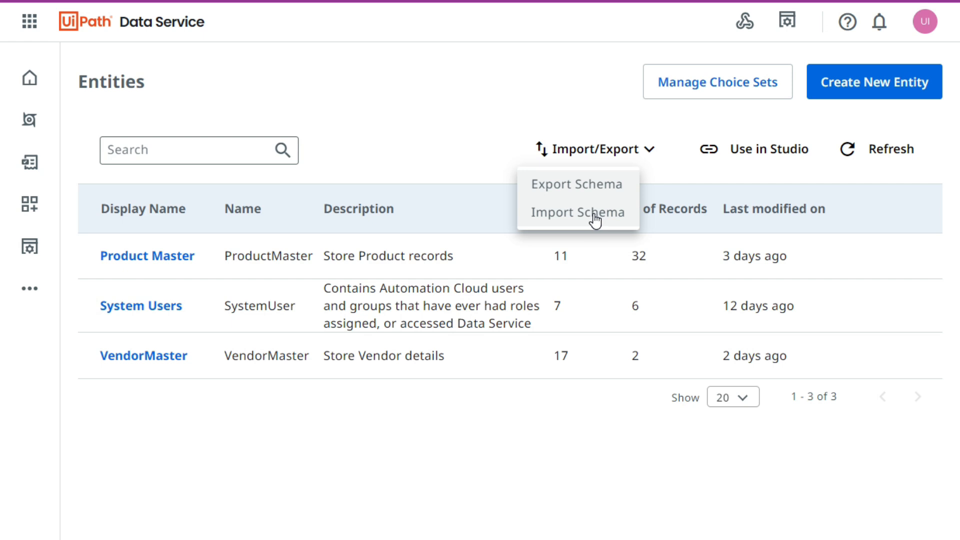
Export the schema of all entities and choice sets and confirm the export.
left_click(592, 187)
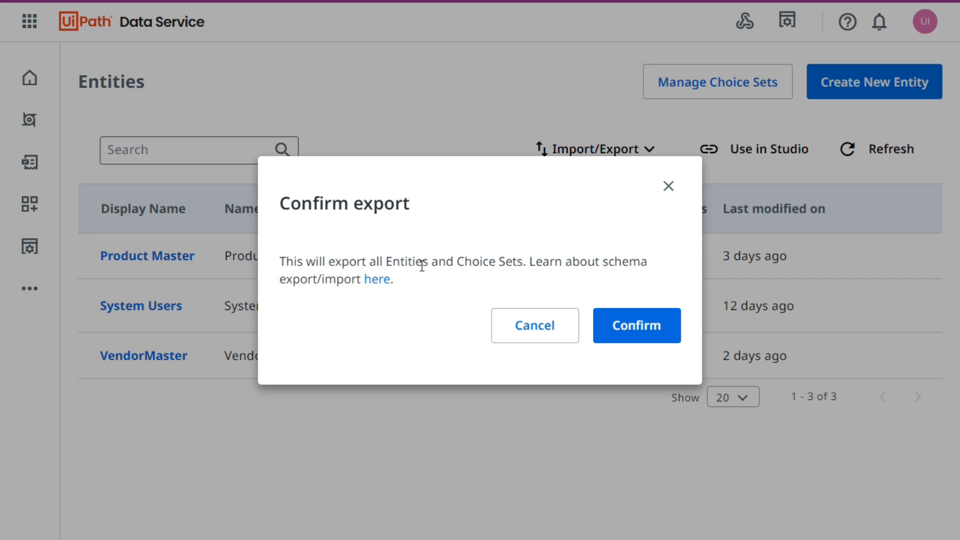
left_click(435, 242)
left_click(665, 330)
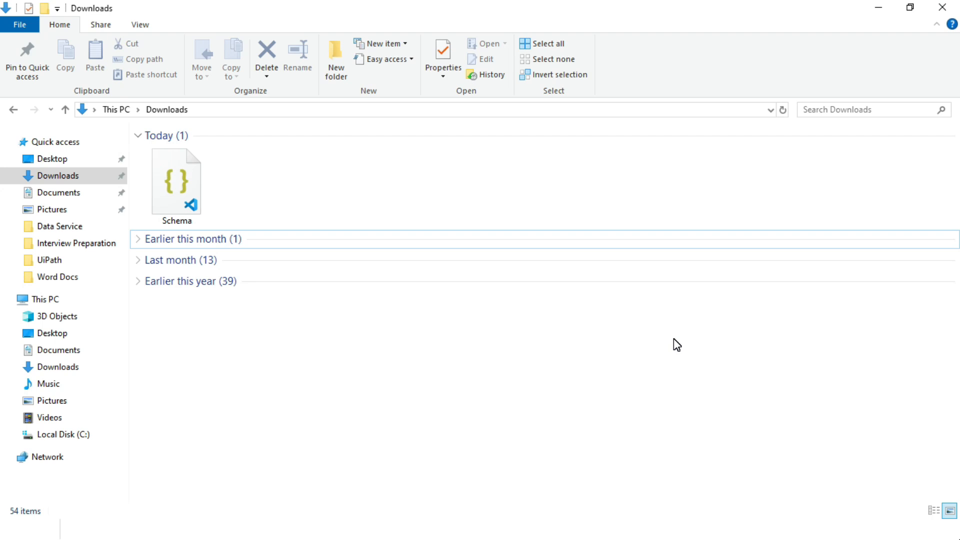
Open the exported Schema file from the Downloads folder in a browser's JSON viewer.
left_click(200, 181)
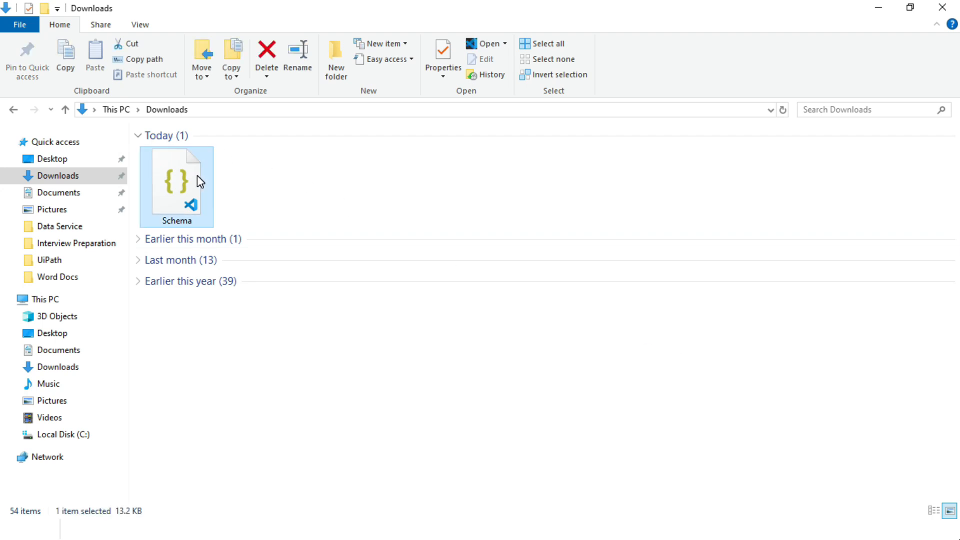
right_click(197, 175)
mouse_move(240, 239)
left_click(434, 243)
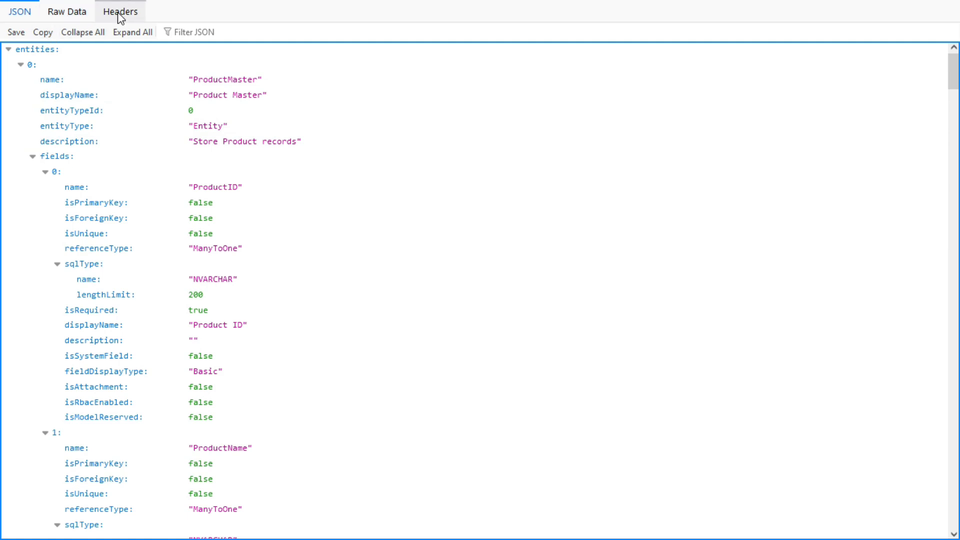
Examine the schema file's headers and read through its raw data.
left_click(119, 13)
left_click(66, 14)
scroll(108, 333, "down", 15)
scroll(107, 333, "up", 15)
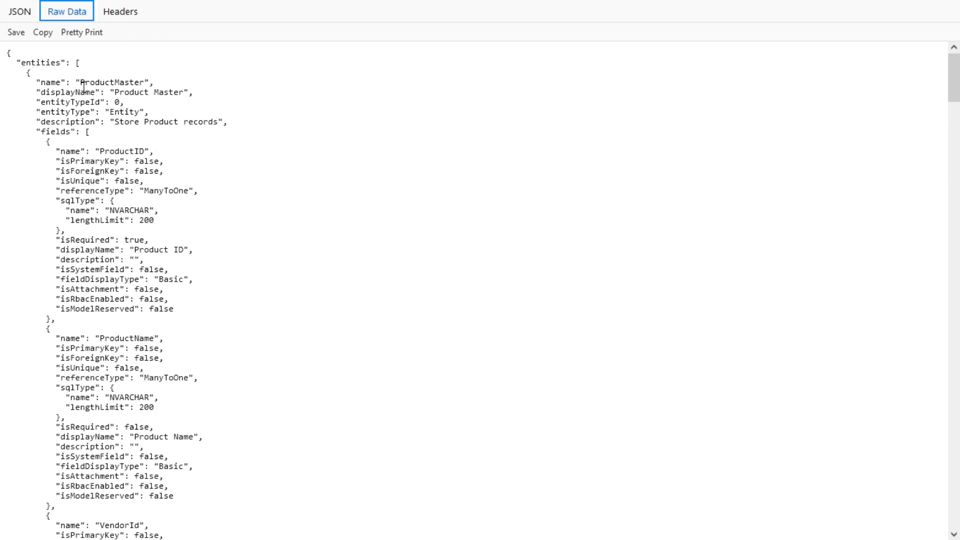
scroll(107, 334, "down", 20)
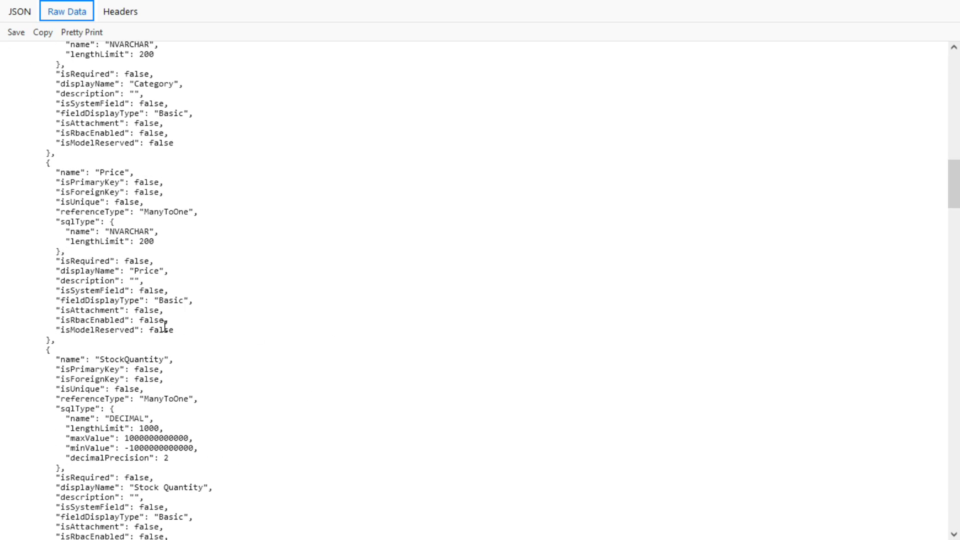
scroll(165, 326, "up", 18)
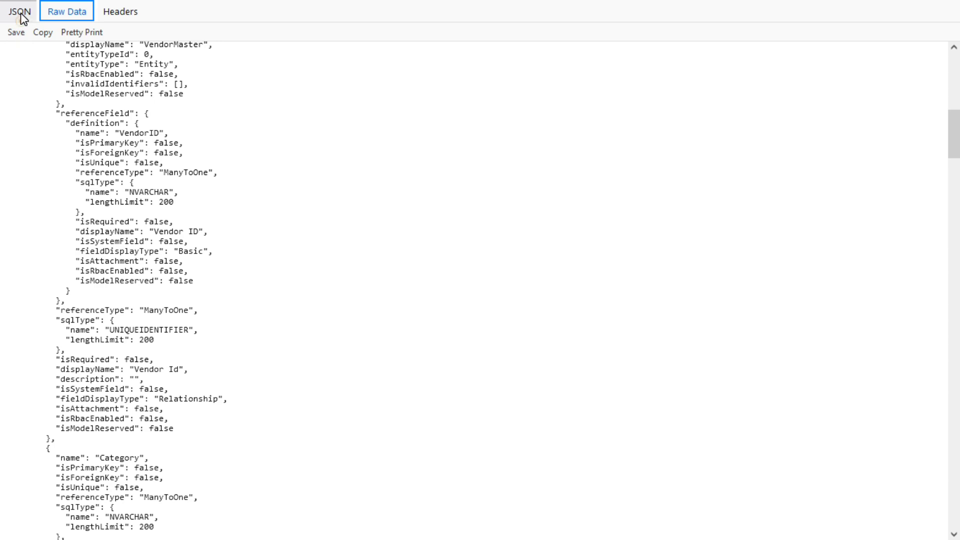
Return to the structured JSON view and collapse the schema down to its entities and choicesets nodes.
left_click(20, 14)
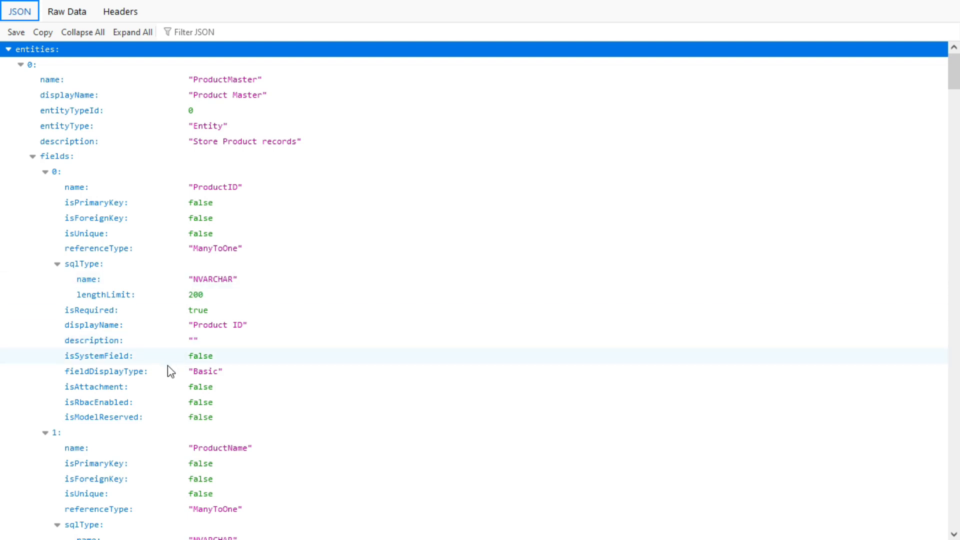
left_click(32, 157)
left_click(20, 218)
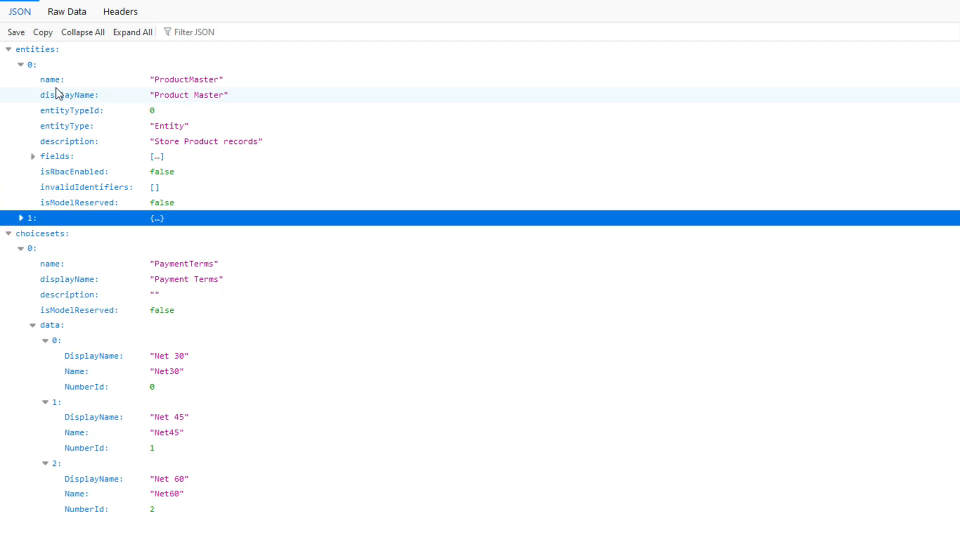
left_click(127, 80)
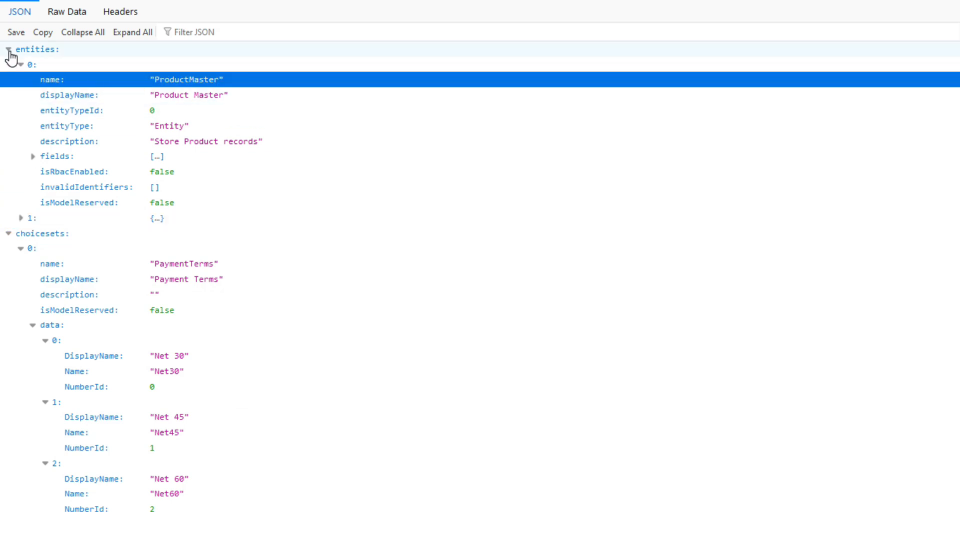
left_click(9, 51)
left_click(13, 67)
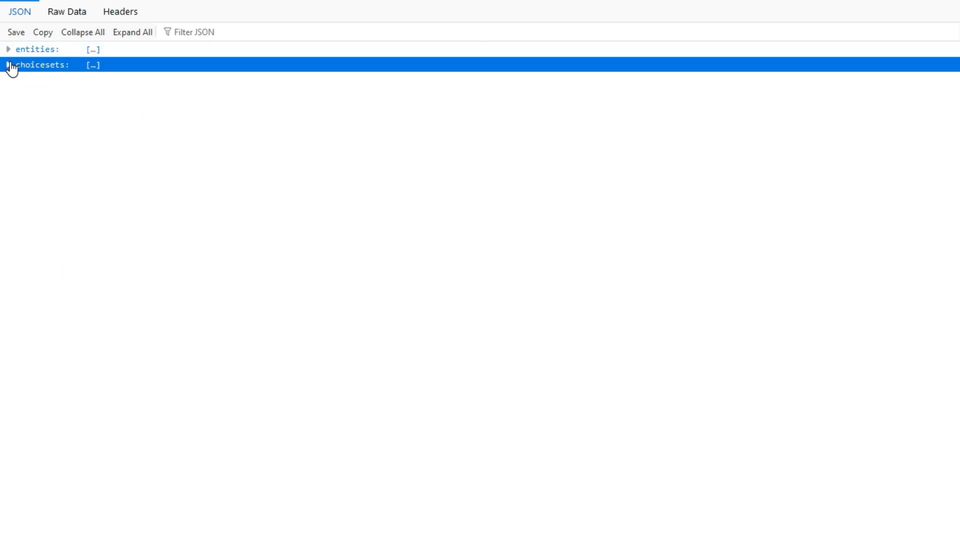
Expand the entities node and inspect the top-level properties of its two entities, 0 and 1.
left_click(9, 50)
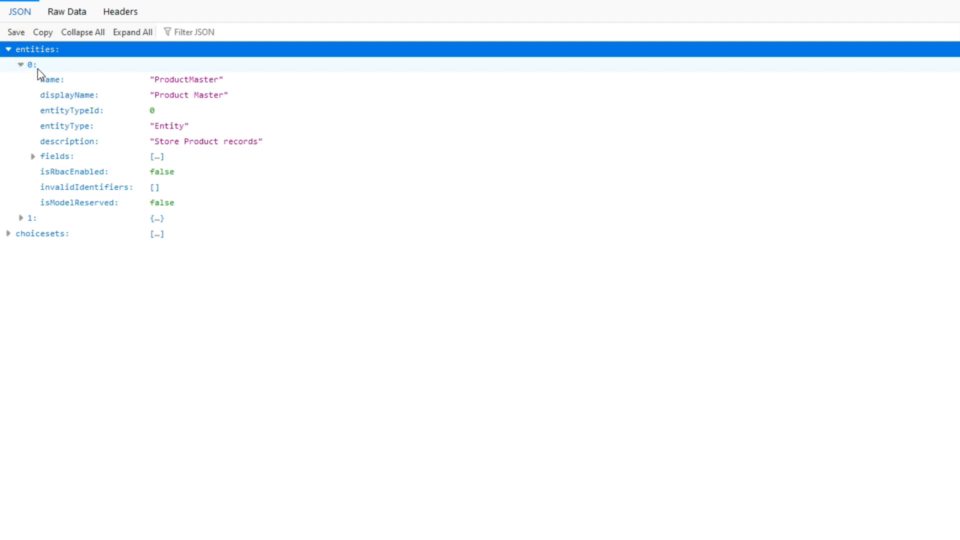
left_click(22, 65)
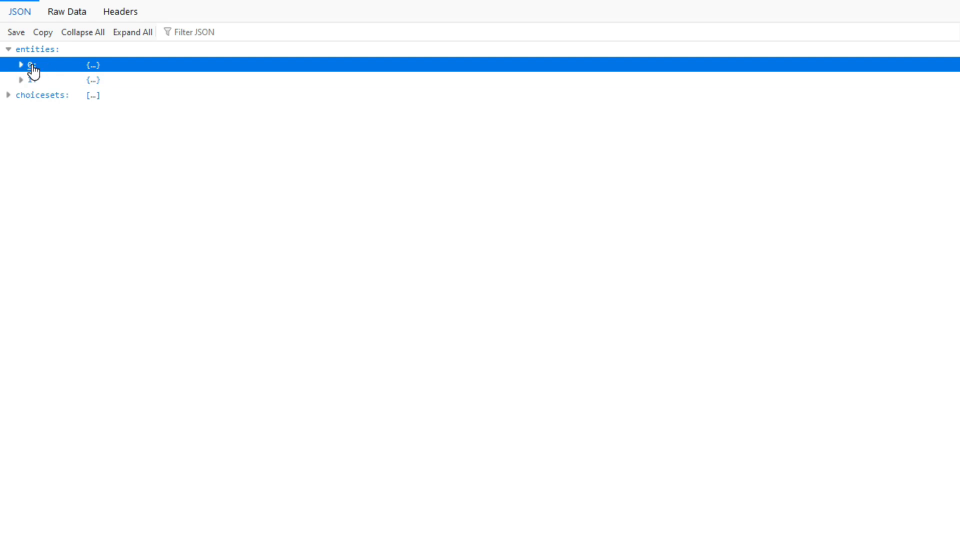
left_click(20, 65)
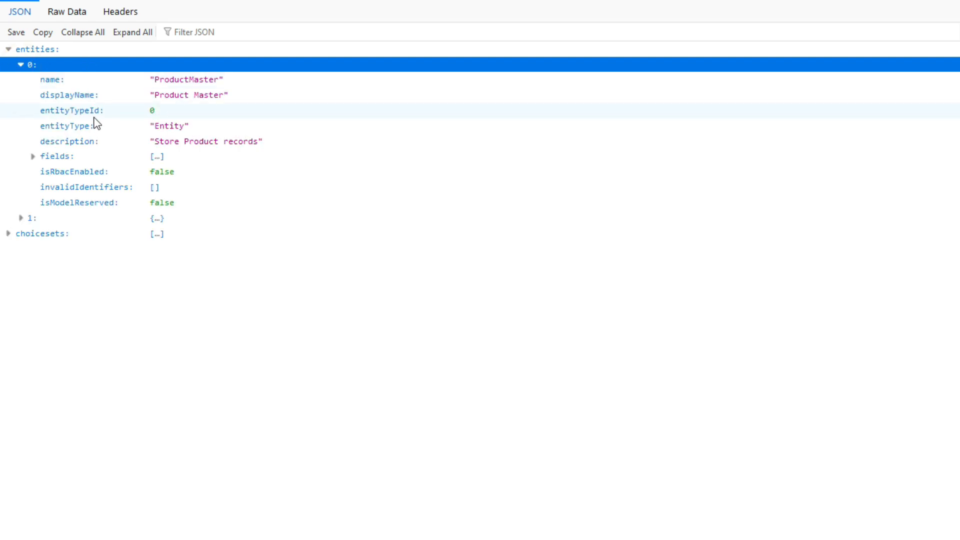
left_click(22, 218)
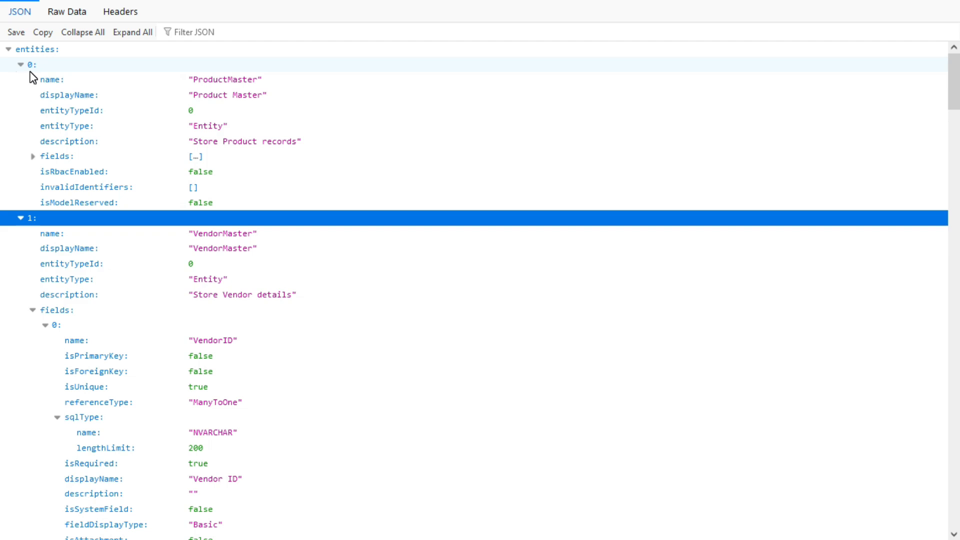
left_click(21, 220)
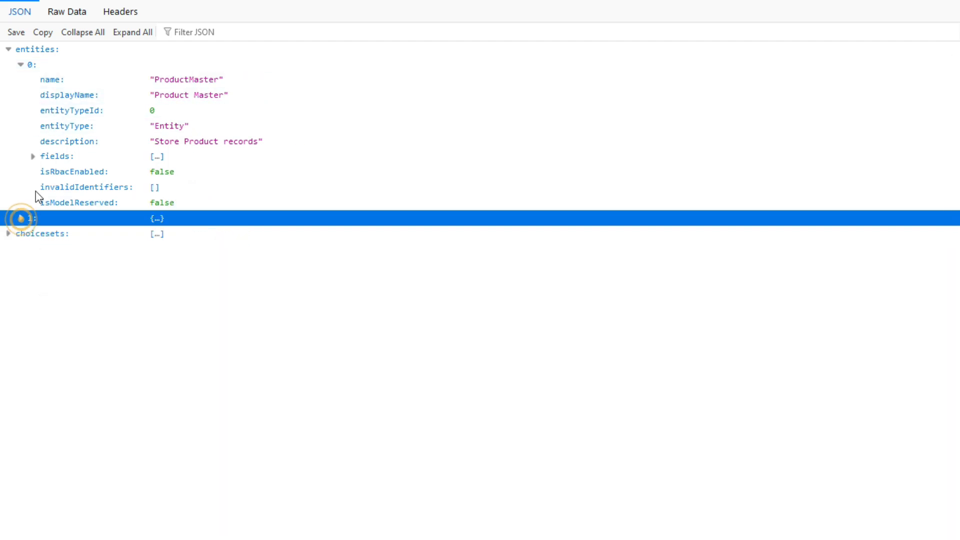
Expand the fields of the ProductMaster entity and examine the properties of the ProductID field.
left_click(32, 156)
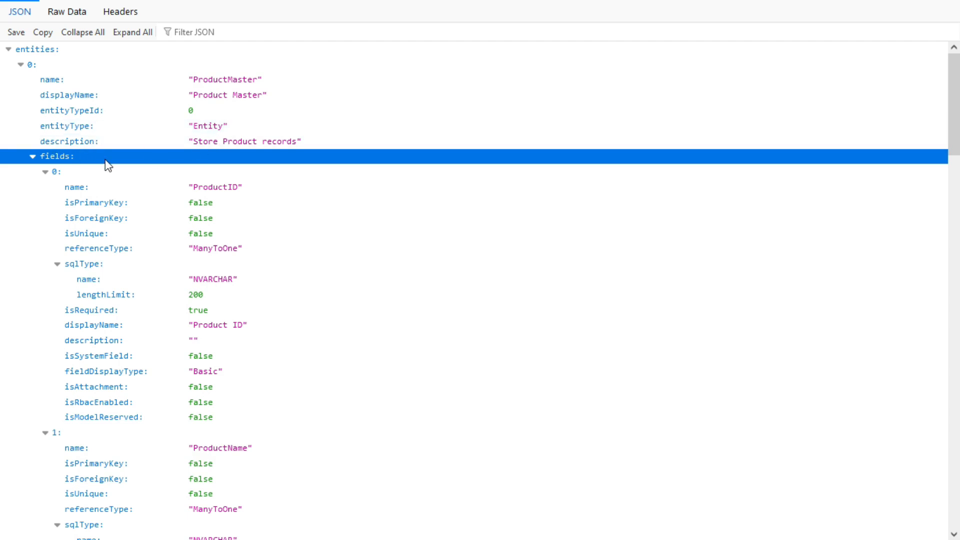
left_click(32, 157)
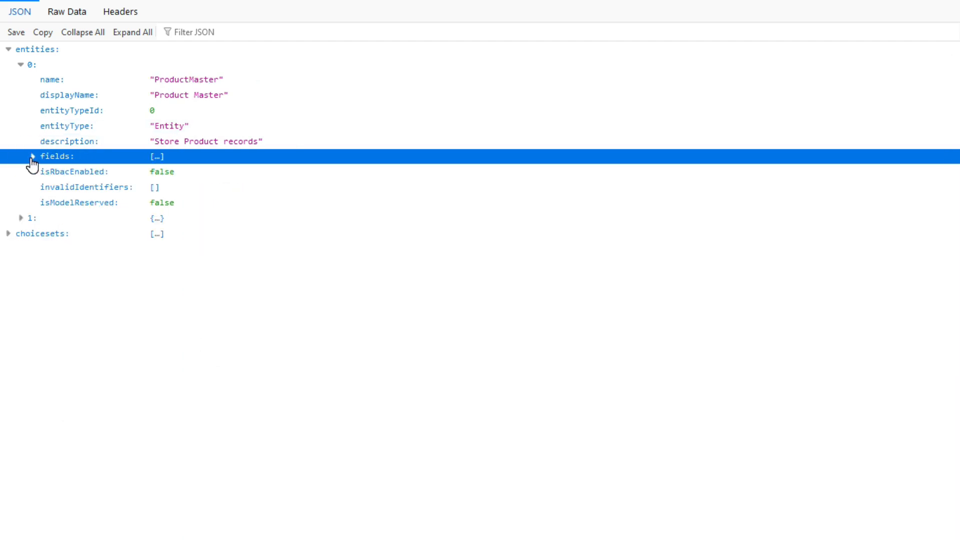
left_click(31, 157)
scroll(107, 193, "down", 1)
scroll(75, 185, "up", 1)
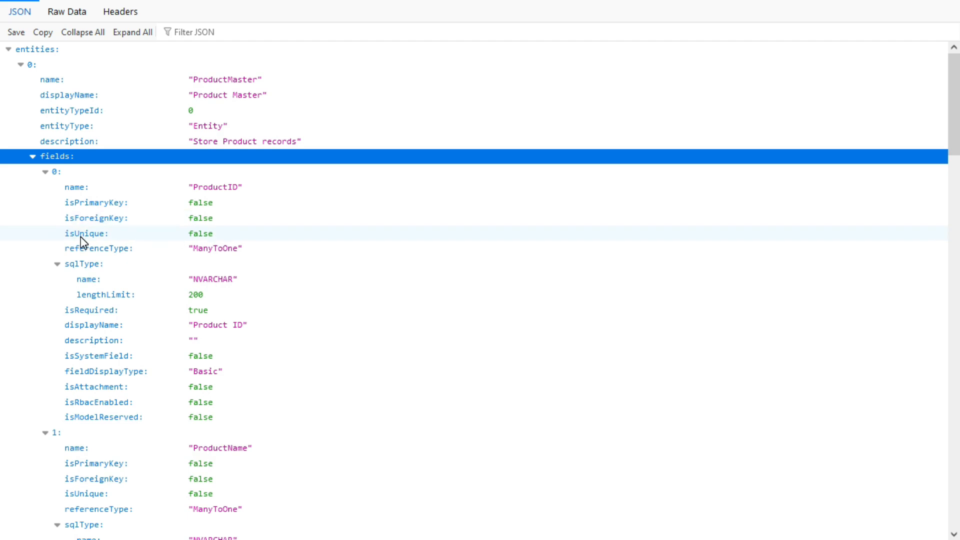
scroll(82, 242, "down", 2)
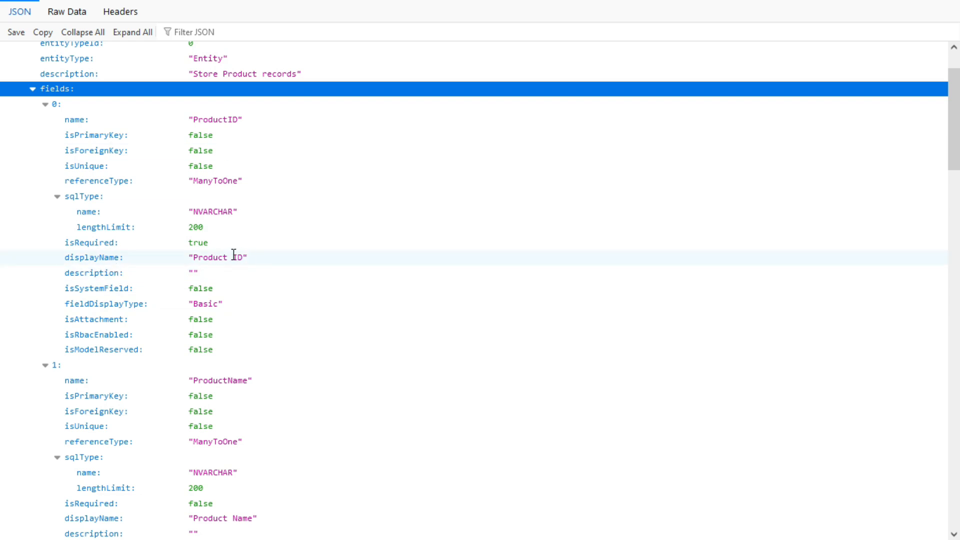
scroll(150, 260, "up", 2)
Collapse the ProductMaster field definitions one after another while reviewing the VendorId, Category and Price fields.
left_click(55, 264)
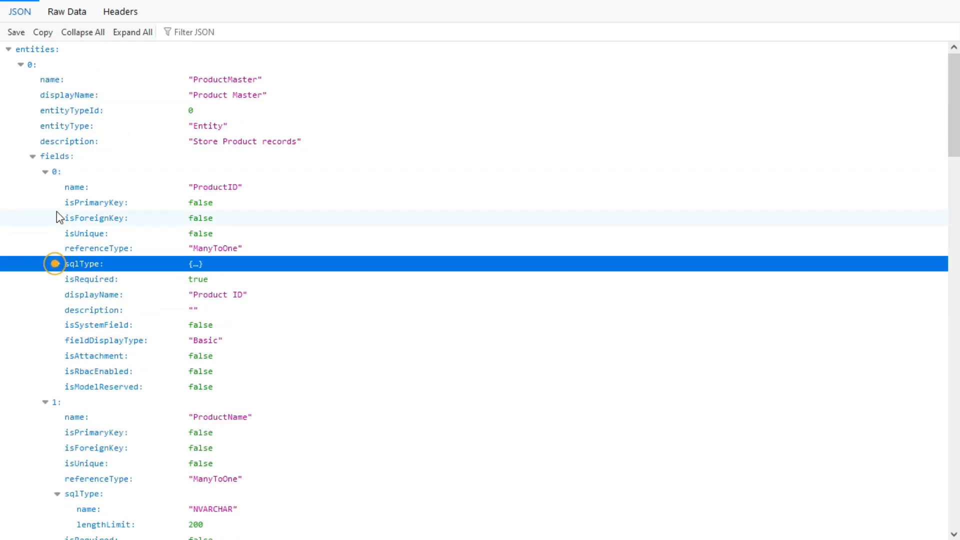
left_click(46, 172)
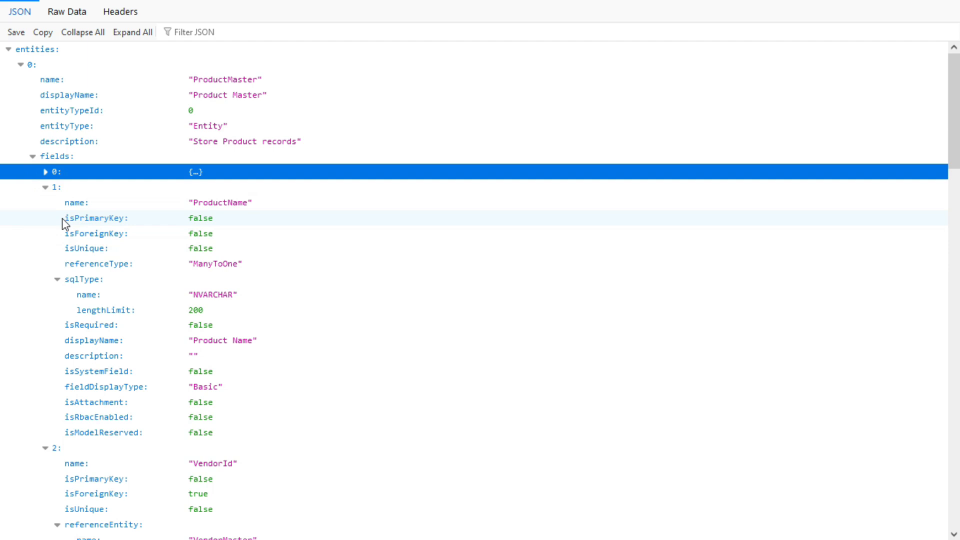
left_click(48, 189)
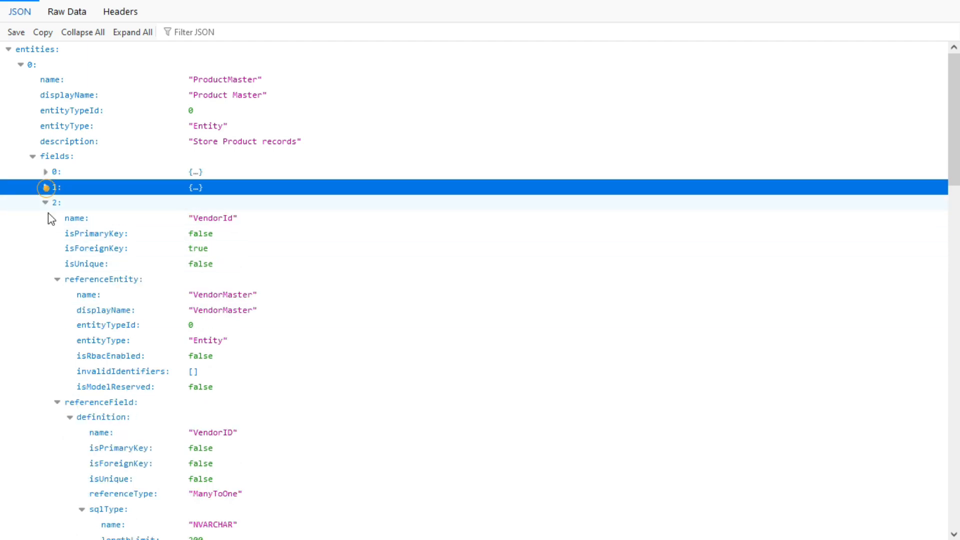
scroll(253, 326, "down", 7)
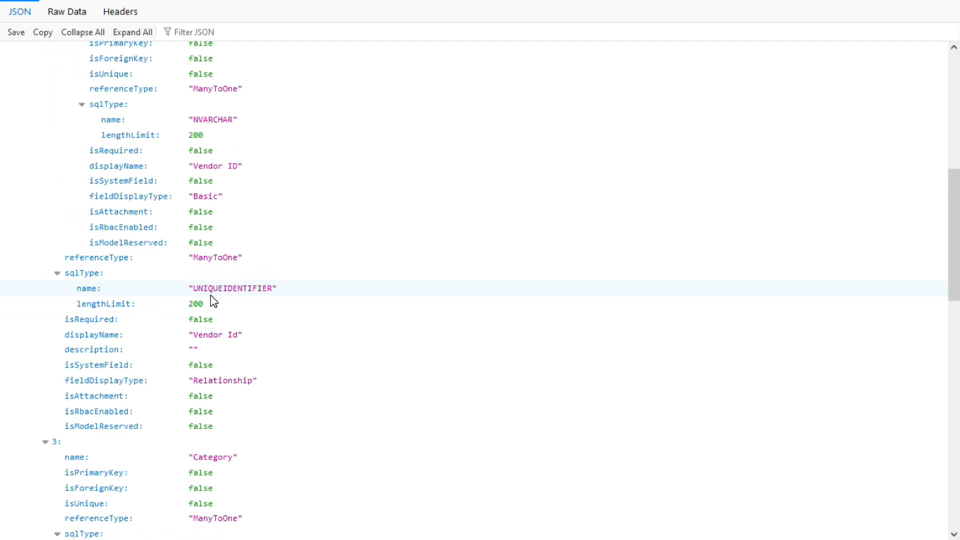
scroll(202, 277, "down", 8)
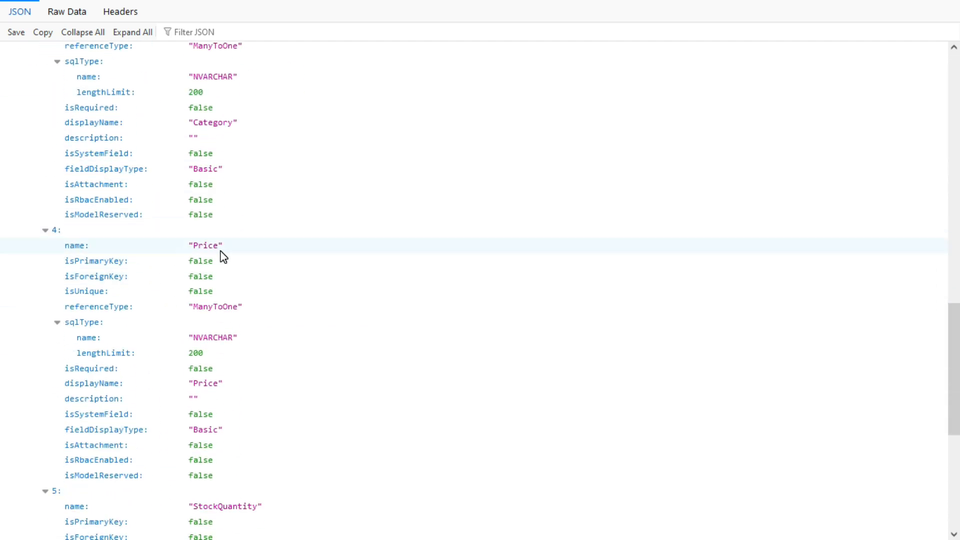
scroll(217, 326, "up", 15)
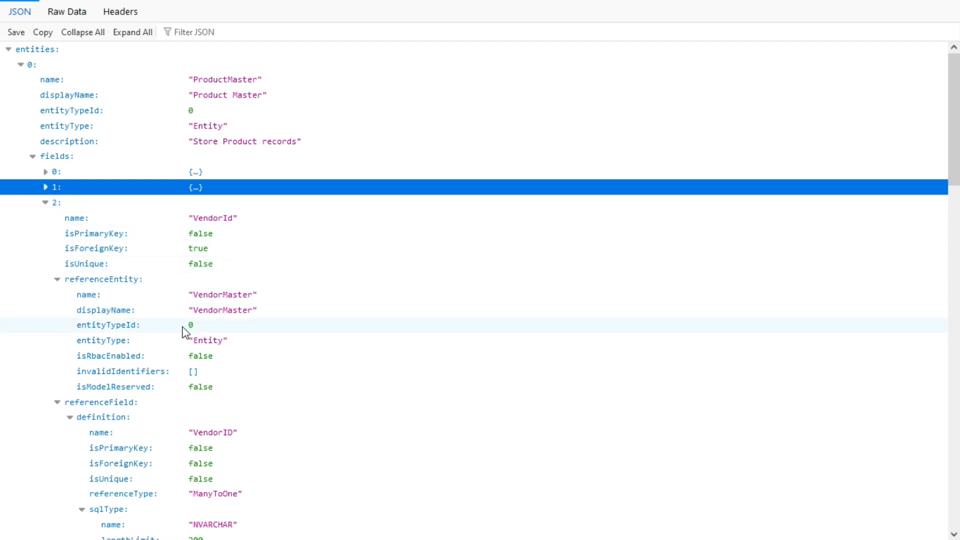
left_click(45, 202)
left_click(47, 219)
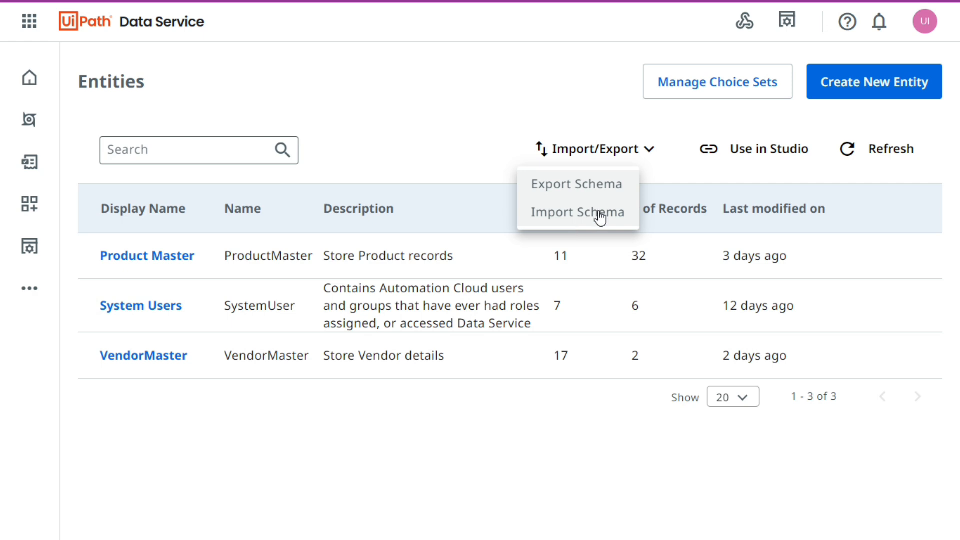
Switch back to UiPath Data Service and load the Schema JSON file from Downloads for a schema import.
left_click(600, 215)
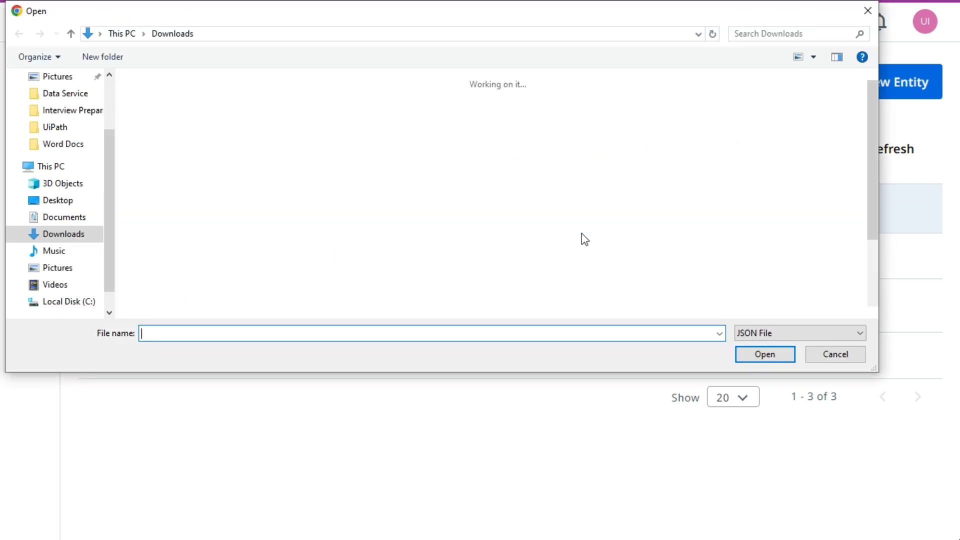
scroll(215, 274, "down", 1)
left_click(193, 235)
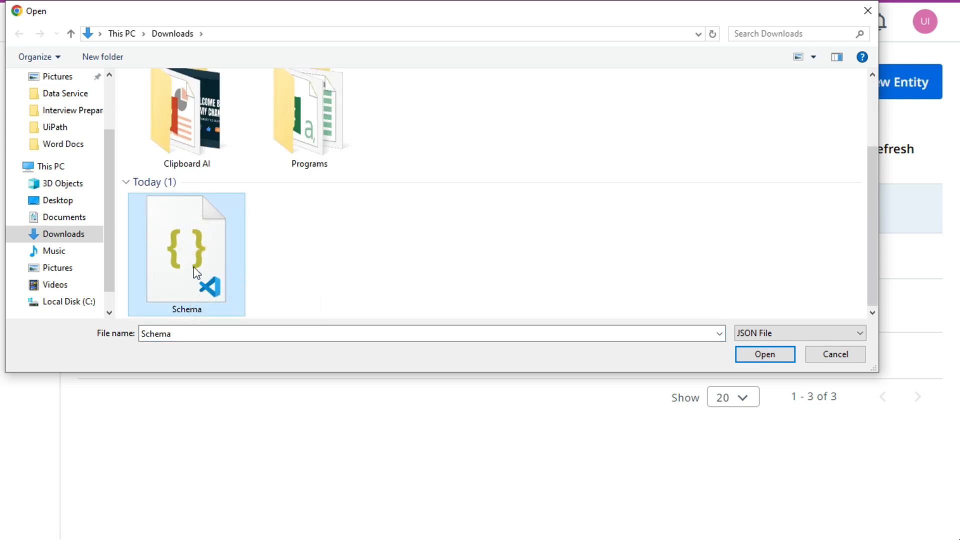
left_click(765, 332)
left_click(782, 332)
left_click(764, 354)
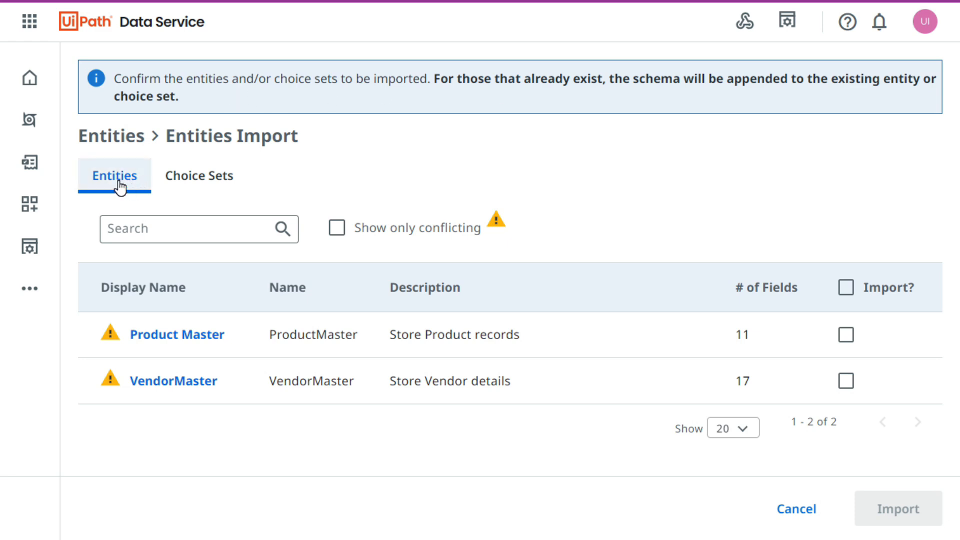
Compare the entities and choice sets offered for import and check their conflict warnings.
left_click(221, 184)
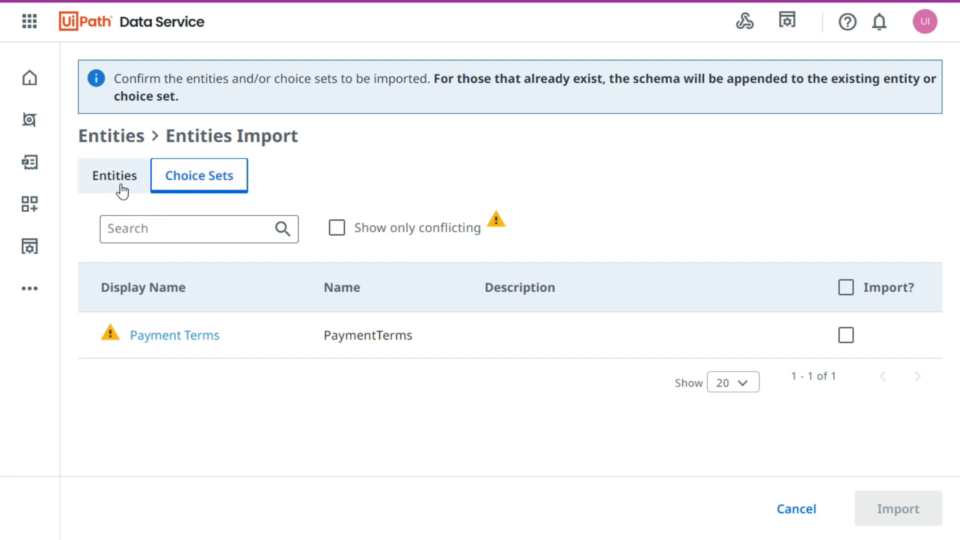
left_click(119, 189)
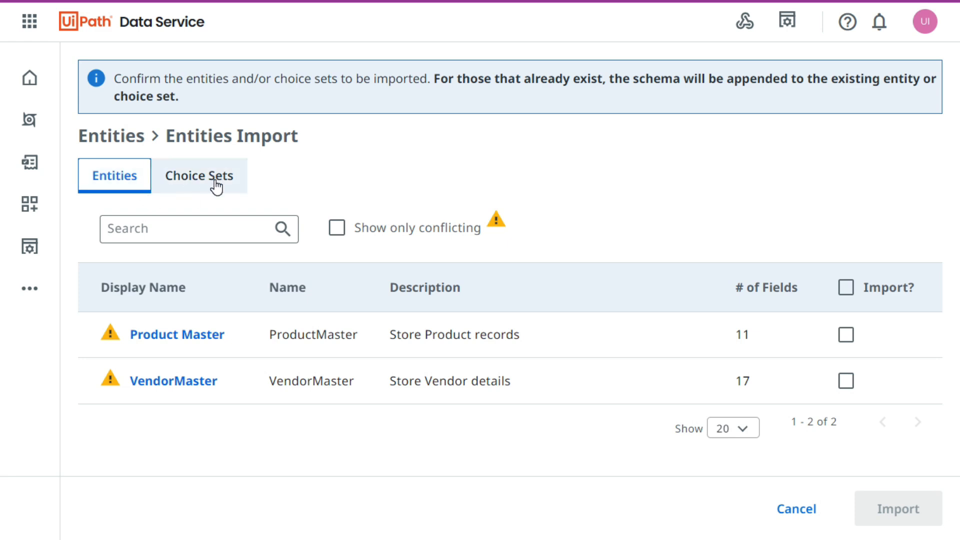
left_click(385, 160)
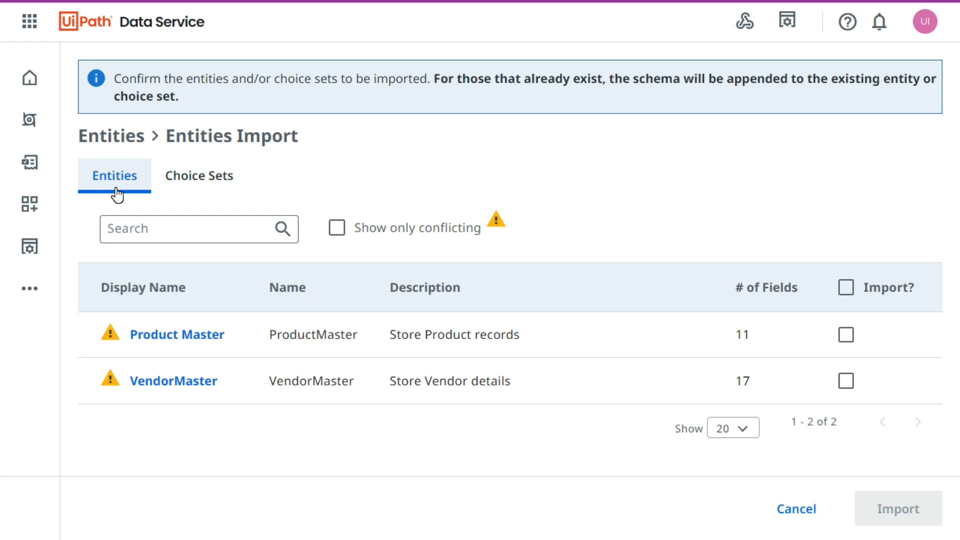
left_click(362, 172)
mouse_move(111, 339)
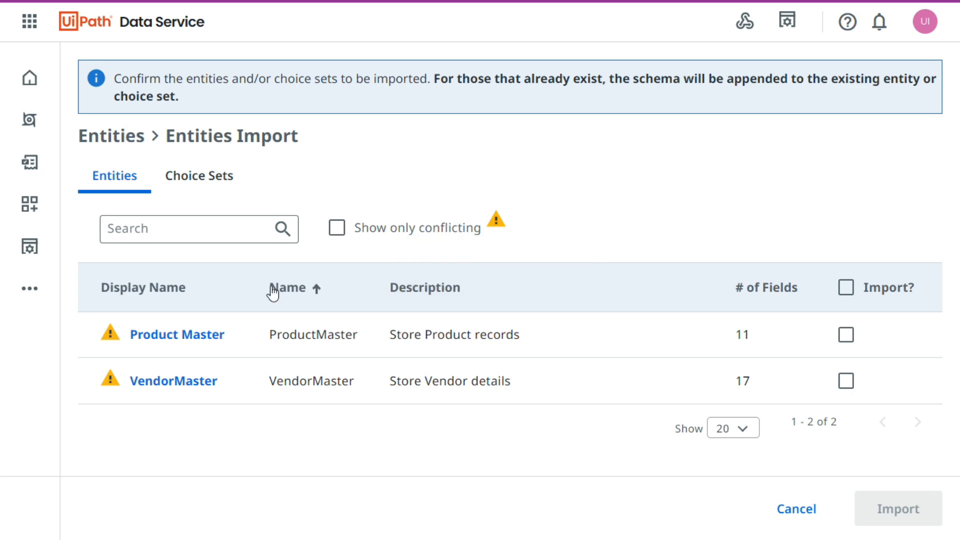
mouse_move(103, 371)
left_click(220, 192)
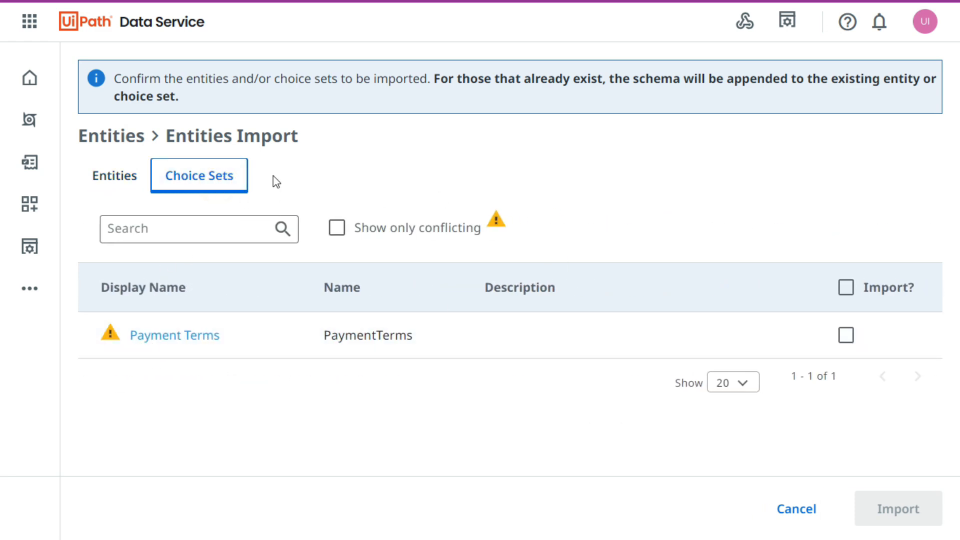
Filter the entities offered for import to only the conflicting ones, then show the full list again.
left_click(122, 184)
mouse_move(495, 224)
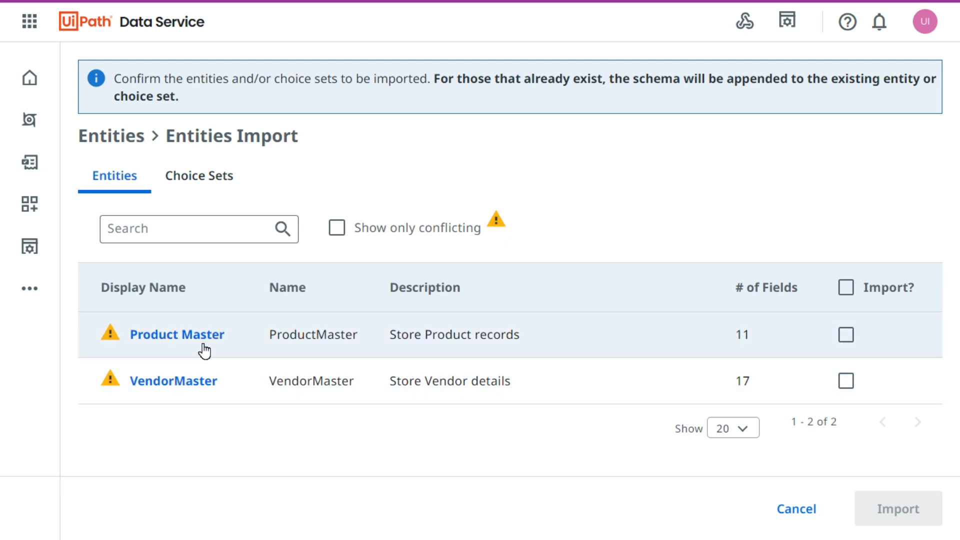
left_click(338, 228)
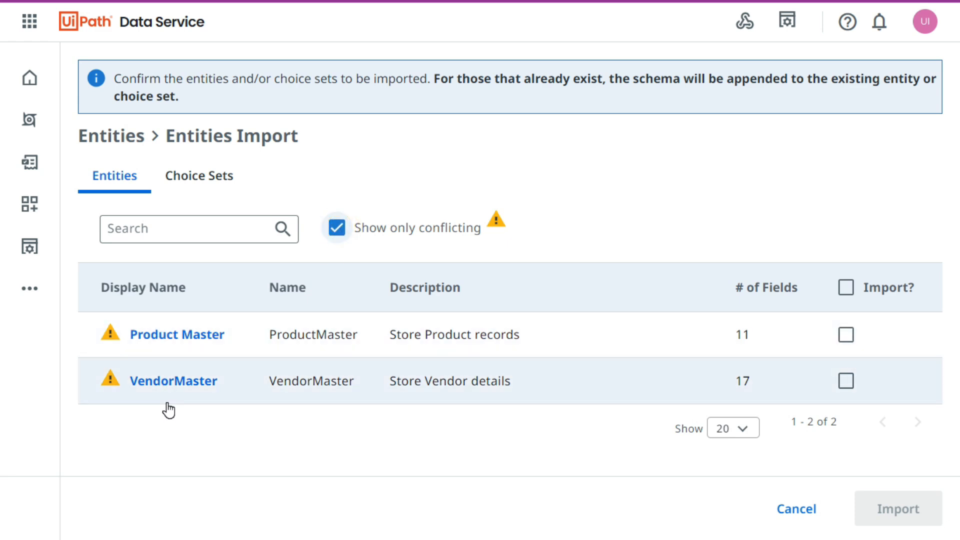
left_click(336, 229)
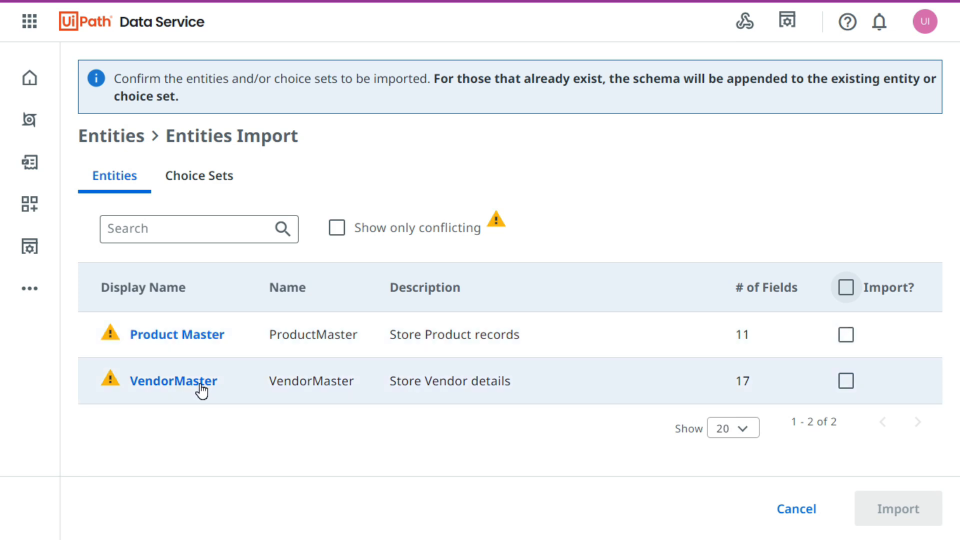
Select both Product Master and VendorMaster for import and run the schema import.
left_click(847, 339)
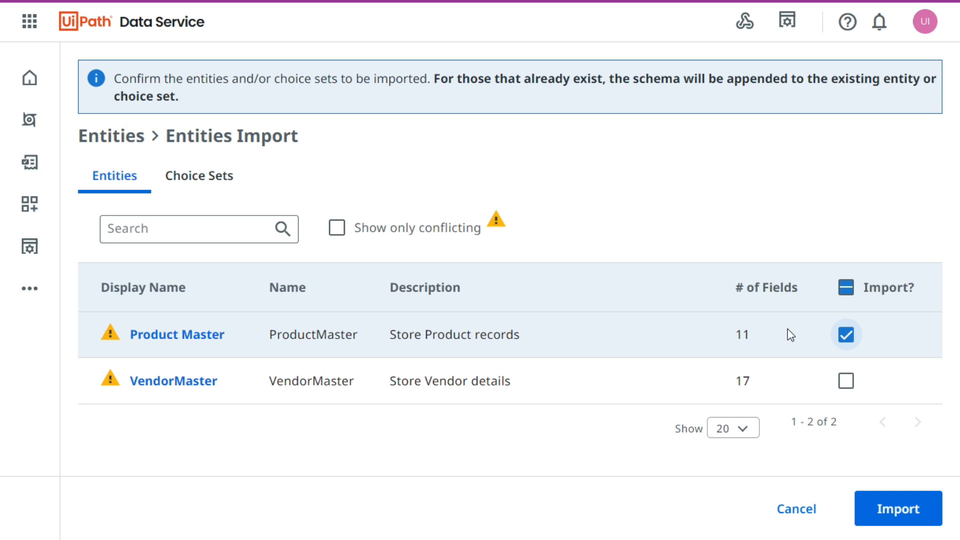
left_click(846, 335)
left_click(846, 381)
left_click(846, 335)
left_click(848, 290)
left_click(848, 290)
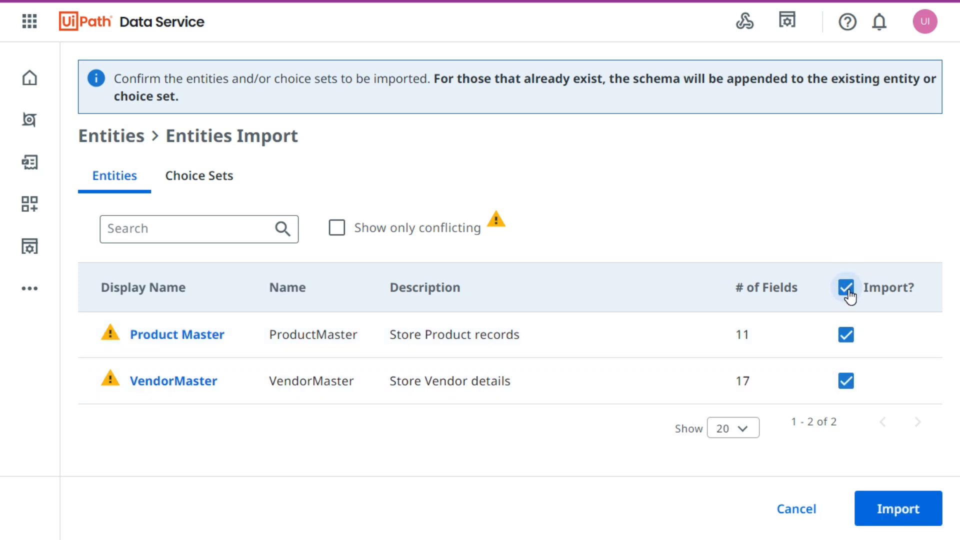
left_click(911, 520)
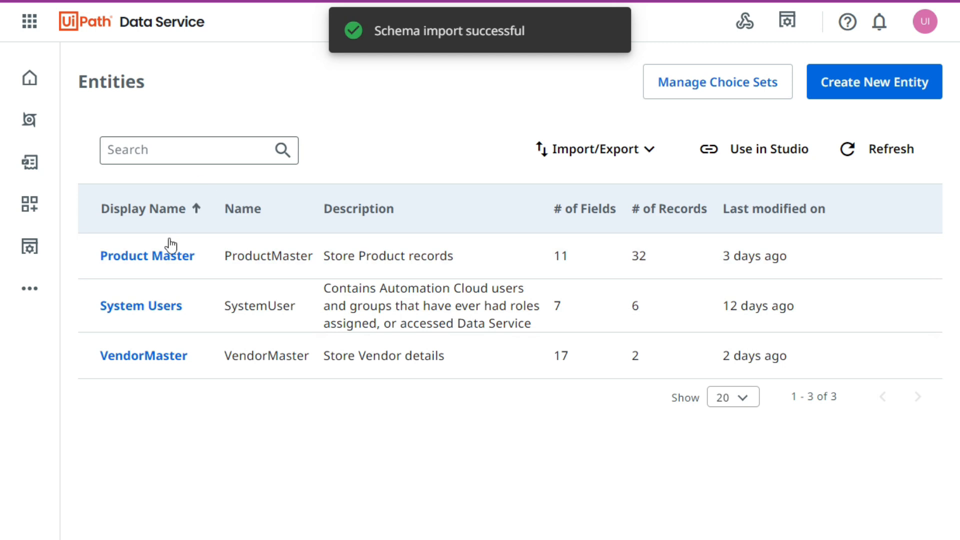
Review the fields and data records of the Product Master entity, then return to the entities list.
left_click(164, 253)
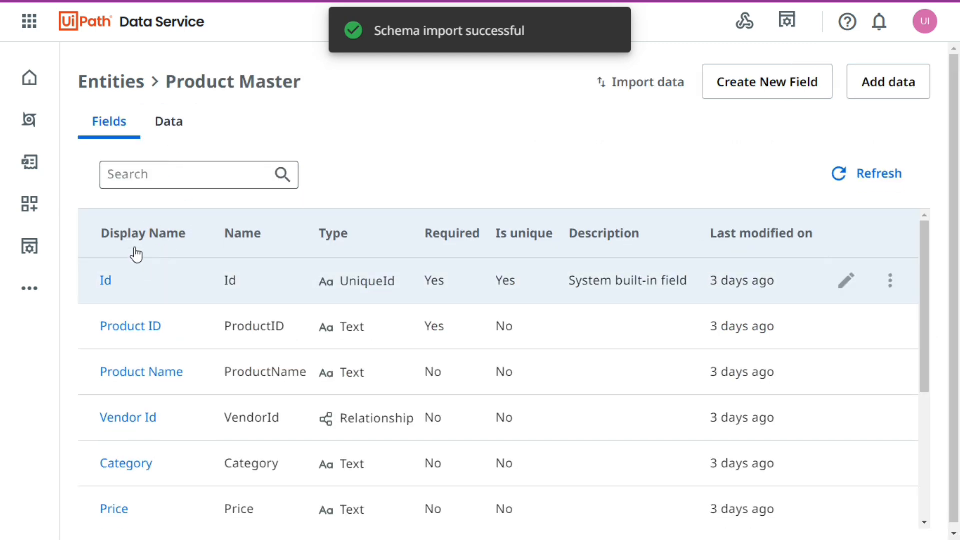
scroll(145, 310, "down", 4)
scroll(167, 260, "up", 4)
left_click(170, 125)
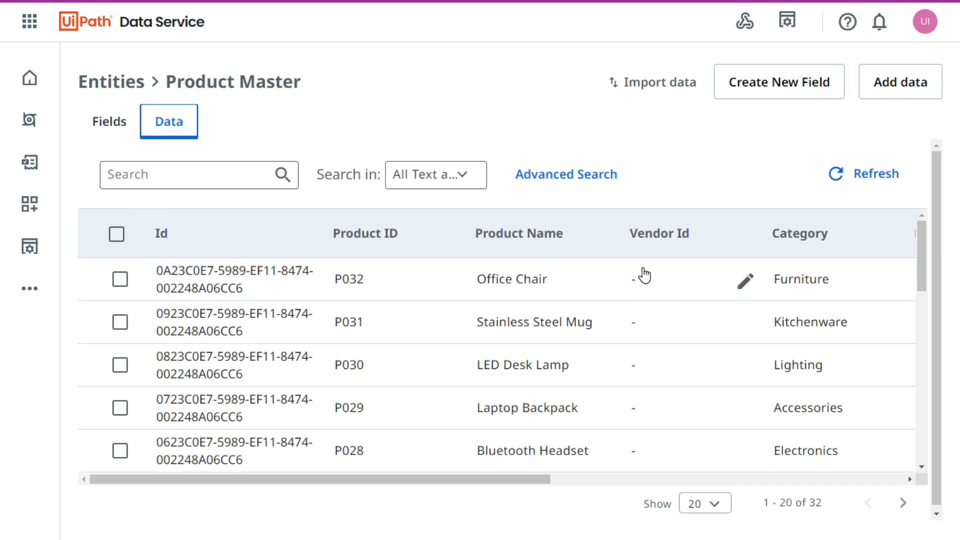
left_click(345, 243)
left_click(125, 90)
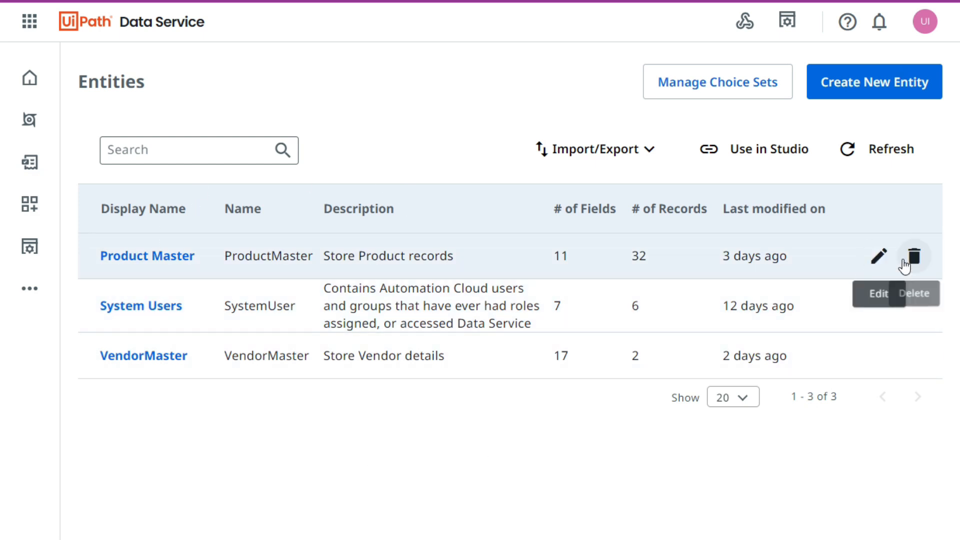
Delete the Product Master entity, confirming with its name "Product Master".
left_click(915, 261)
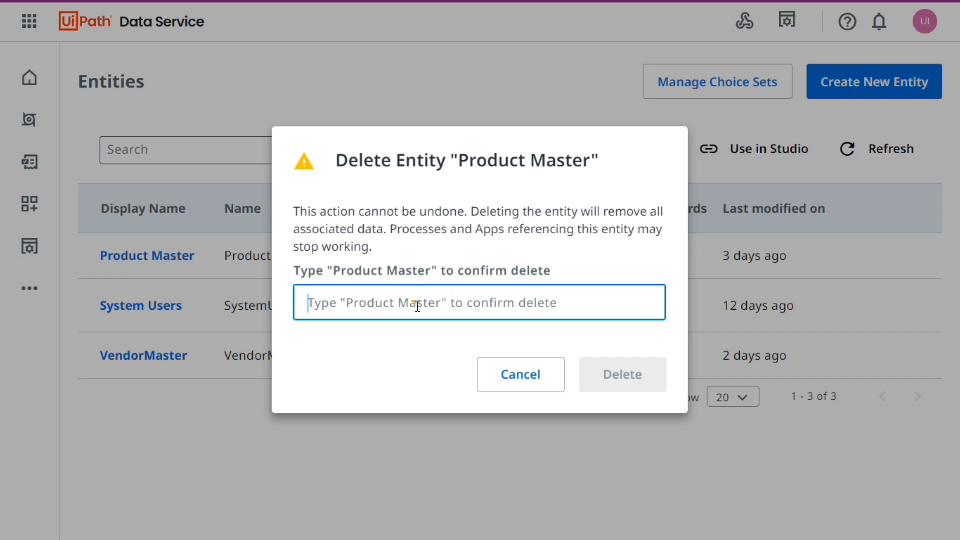
type("Product Master")
key("ctrl+a")
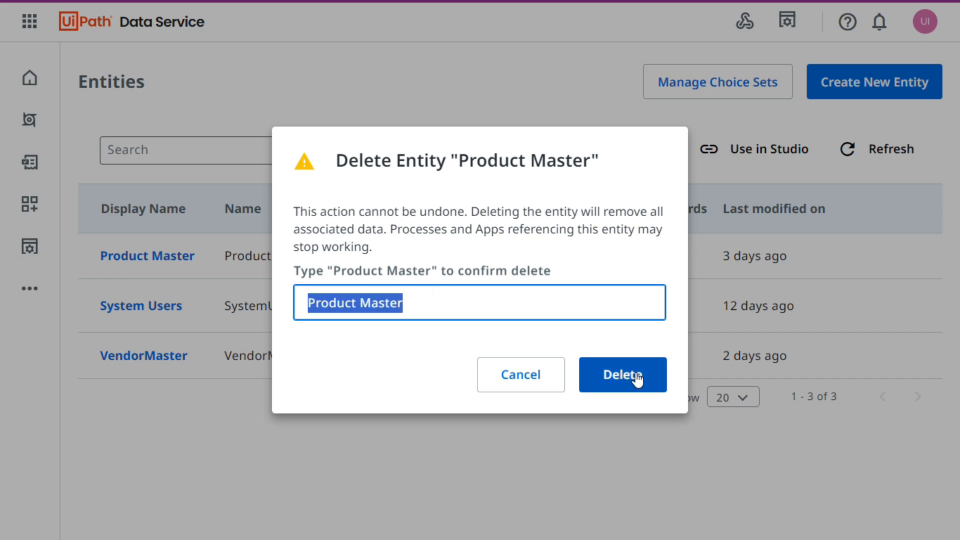
left_click(637, 379)
Delete the VendorMaster entity, confirming with its name "VendorMaster".
left_click(914, 310)
type("VendorMas")
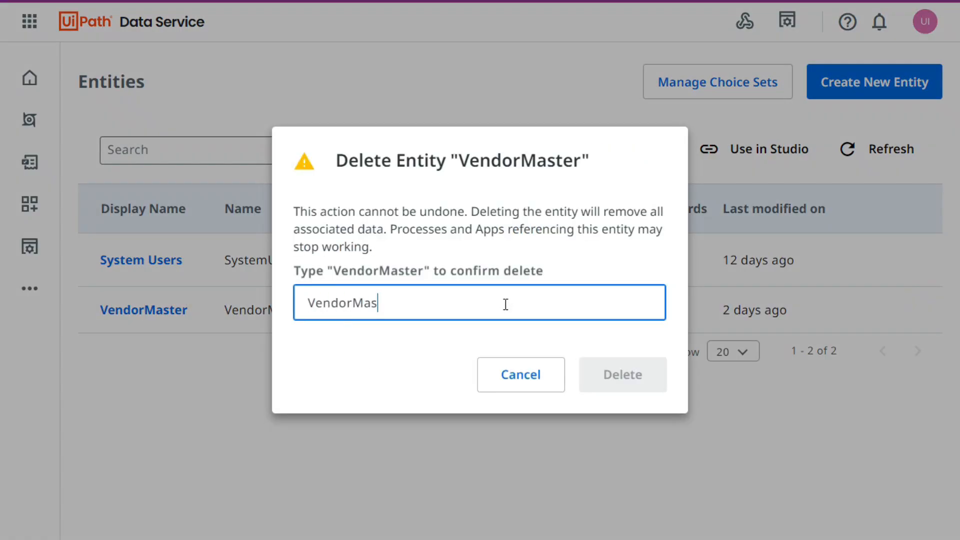
type("ter")
key("Return")
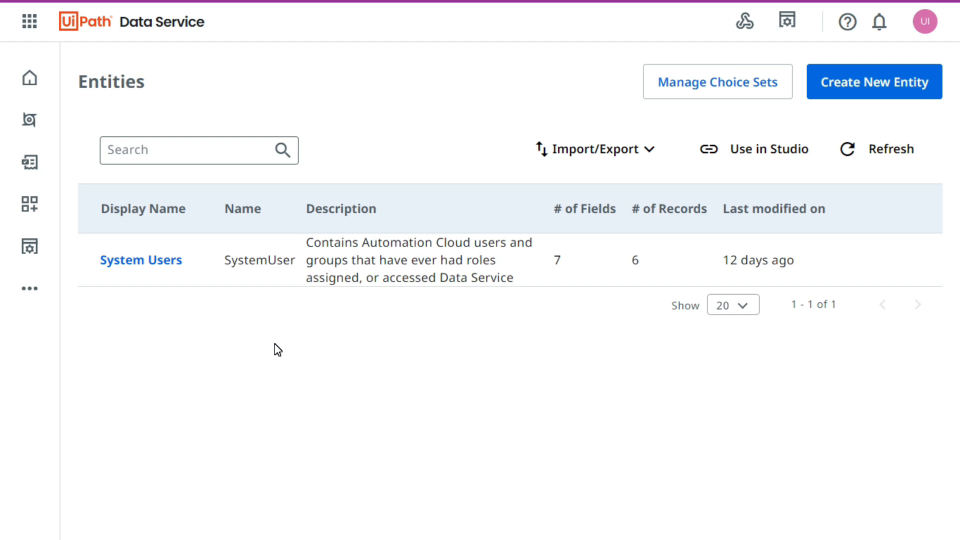
left_click(635, 153)
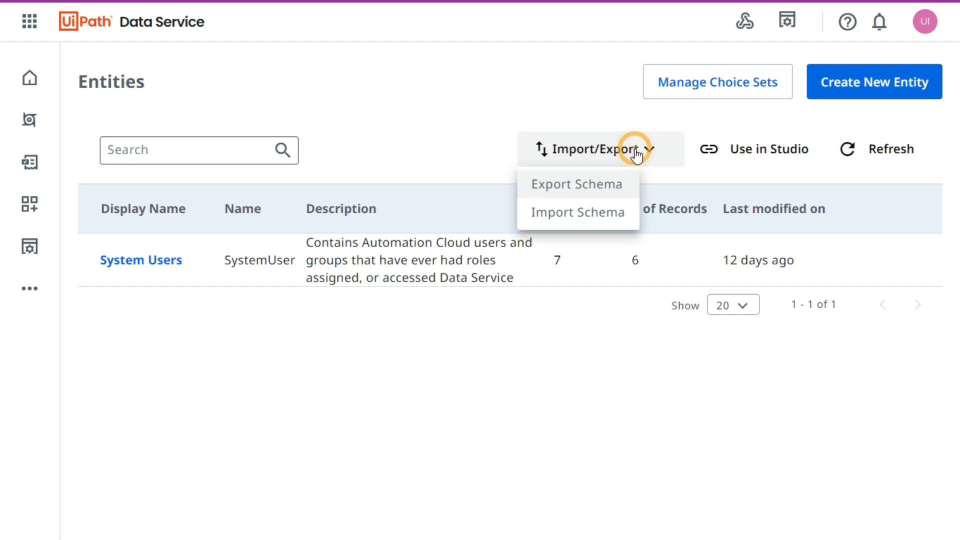
left_click(364, 106)
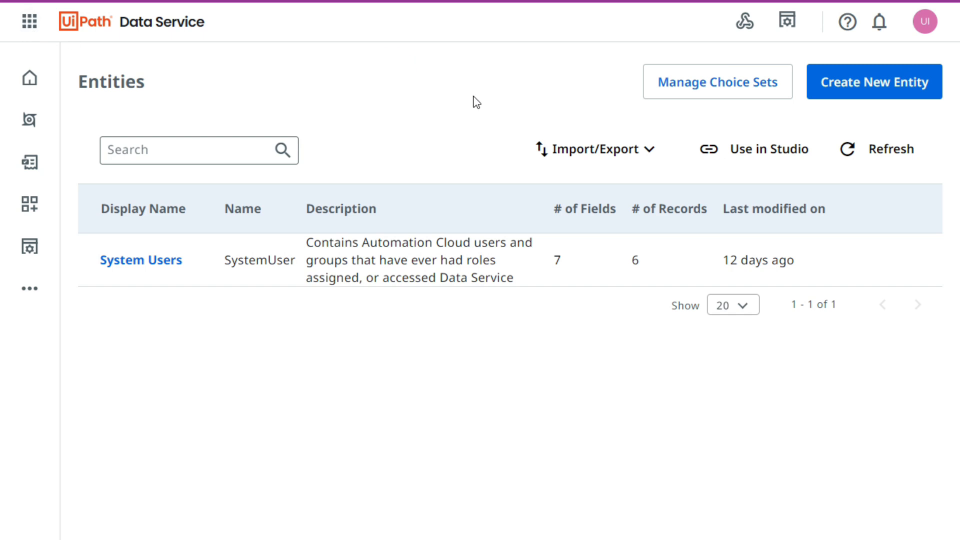
left_click(395, 81)
Open the choice sets and delete Payment Terms, confirming with its name "Payment Terms".
left_click(730, 86)
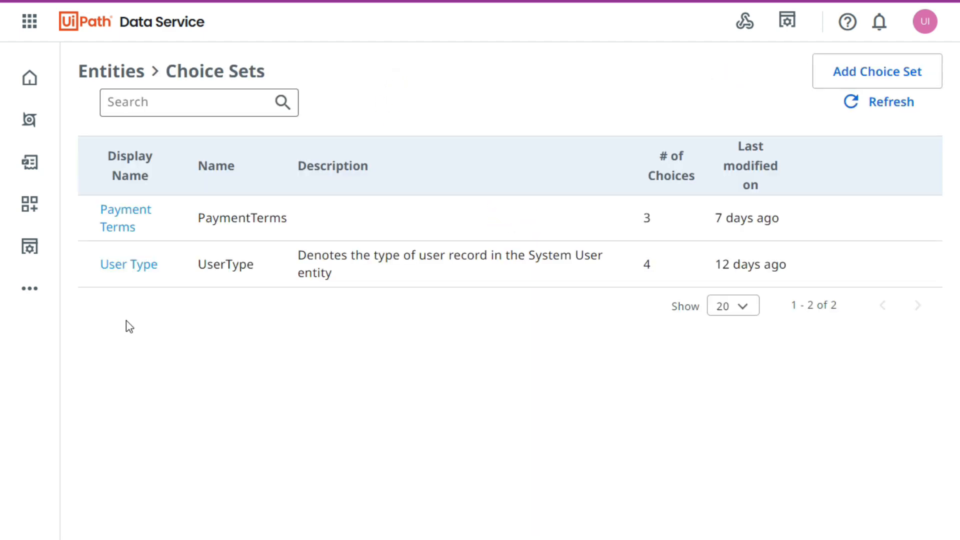
left_click(906, 219)
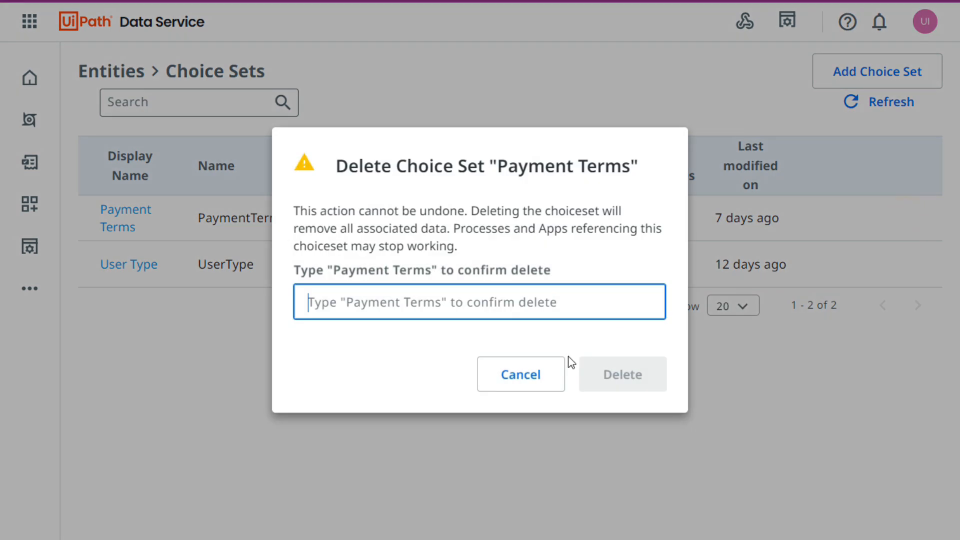
type("Paym")
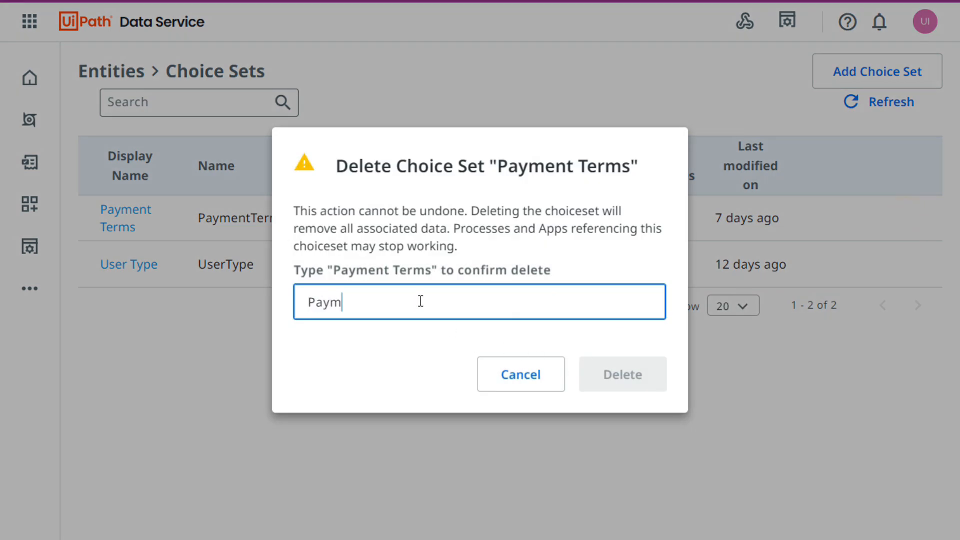
type("ent Terms")
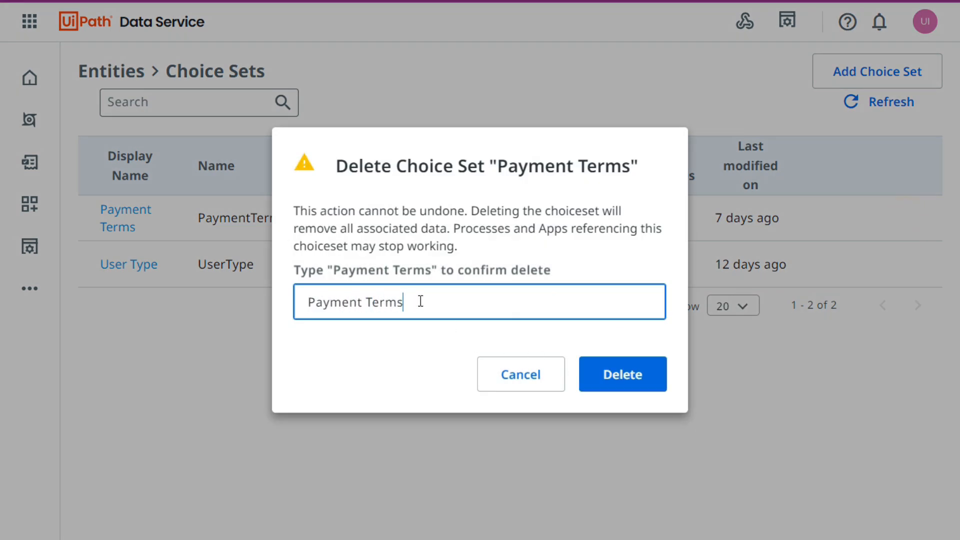
left_click(615, 376)
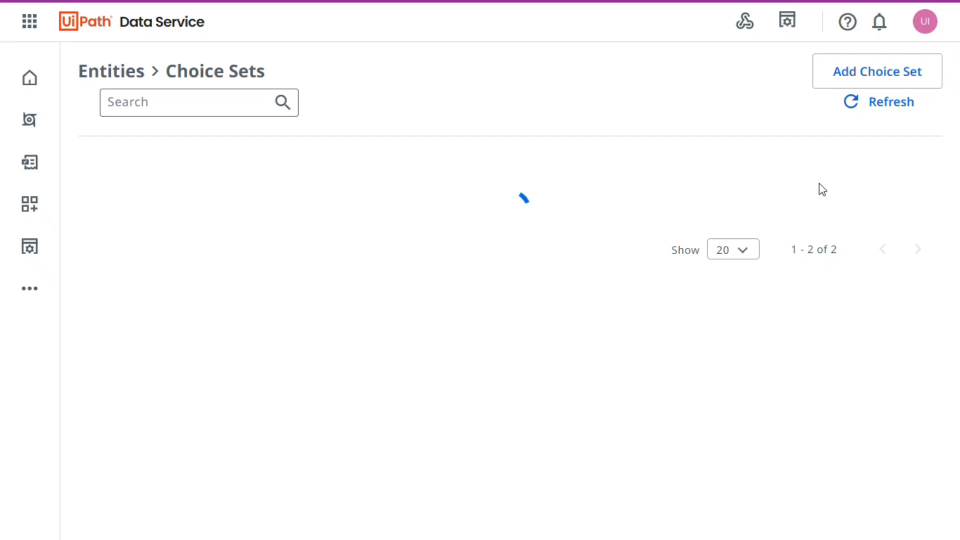
Return to the entities list and load the Schema JSON file from Downloads for a schema import.
left_click(111, 72)
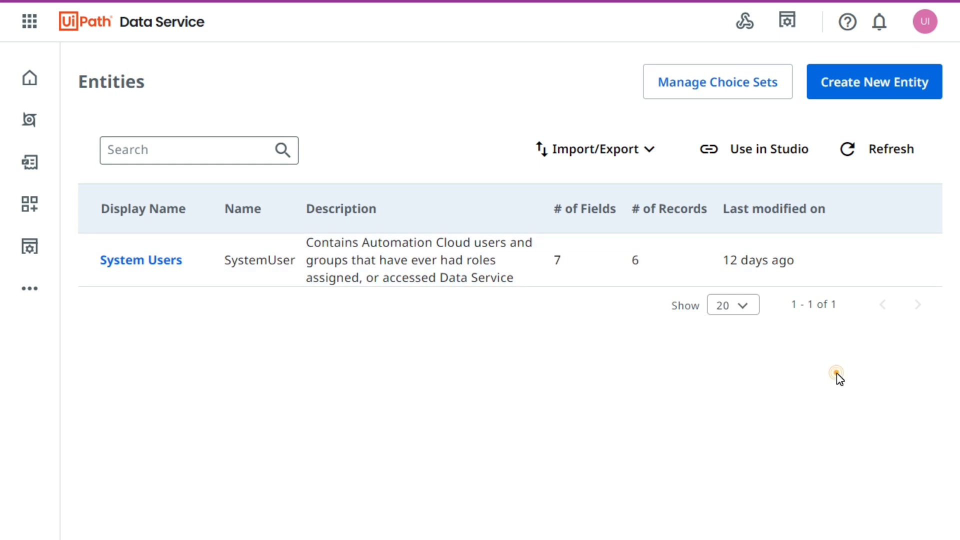
left_click(635, 153)
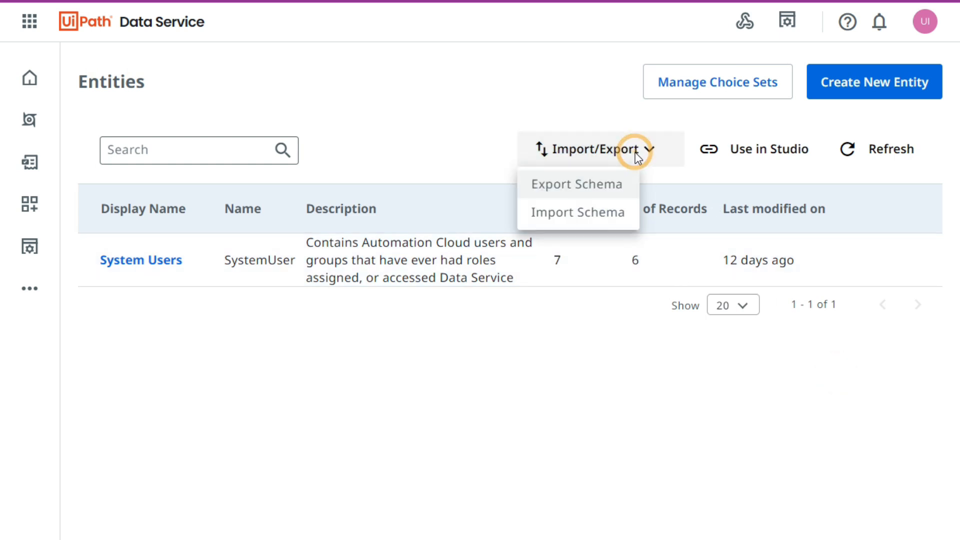
left_click(576, 212)
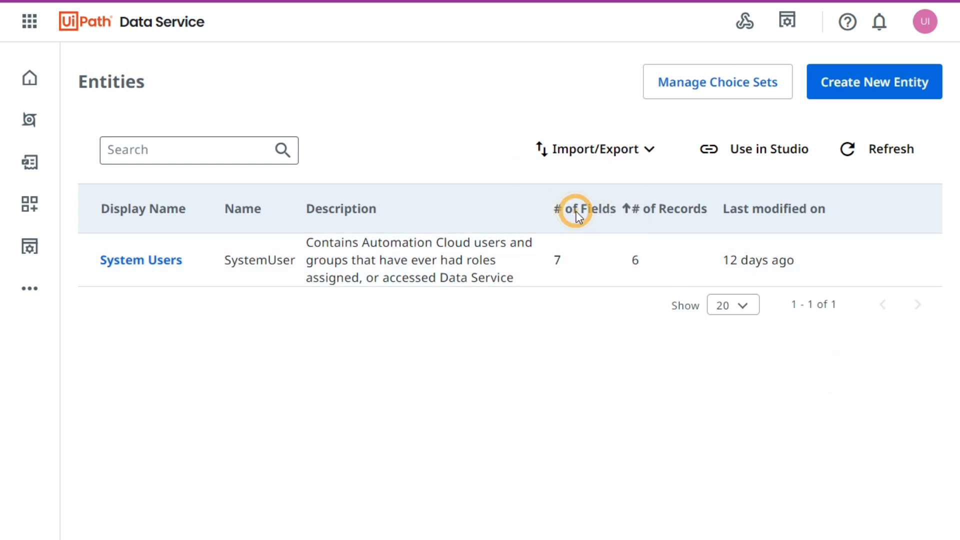
scroll(158, 215, "down", 1)
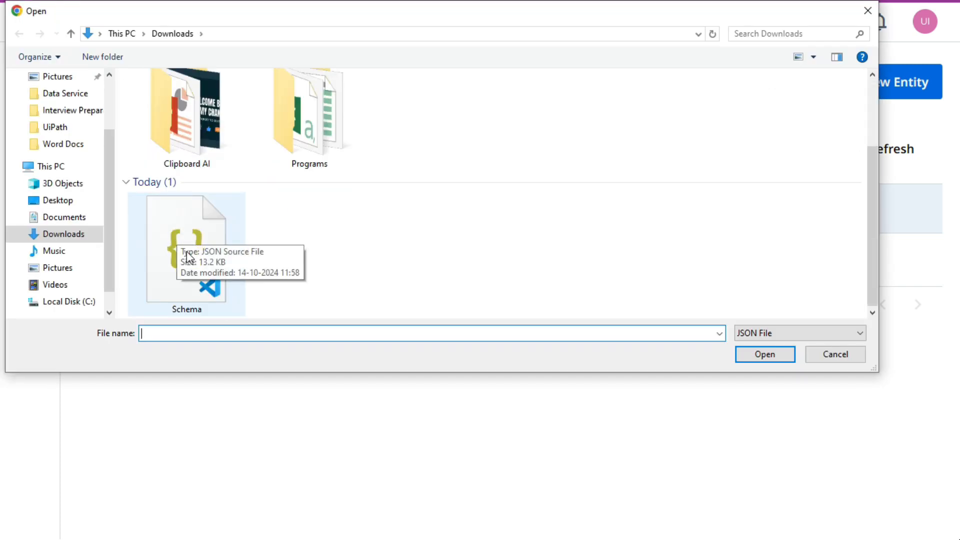
left_click(191, 248)
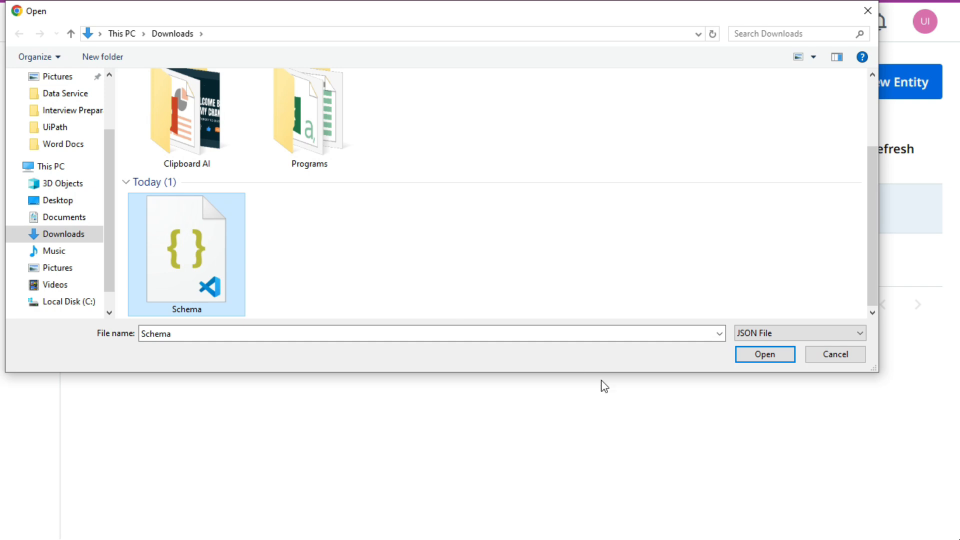
left_click(770, 359)
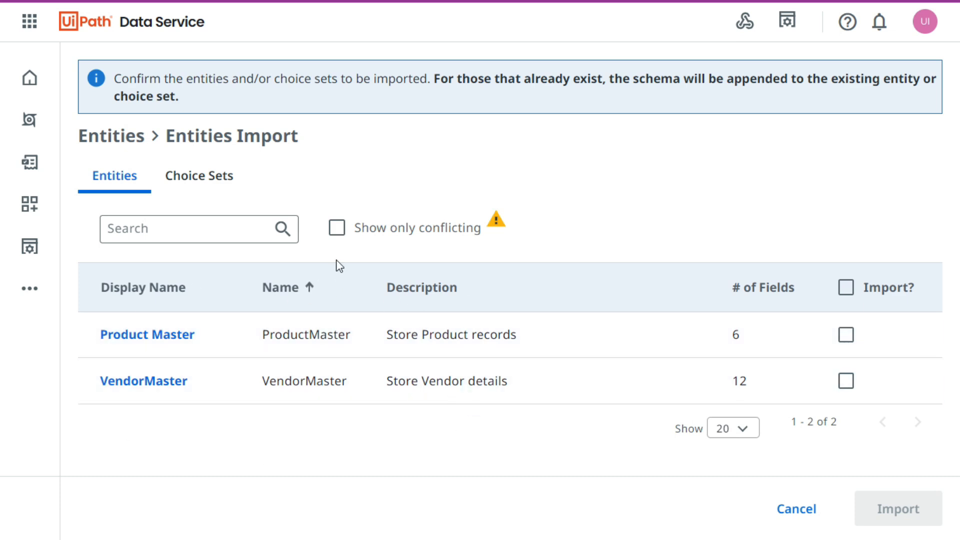
Check the entities and choice sets offered for import for conflicts using the conflicting-only filter, then return to the entities.
left_click(337, 229)
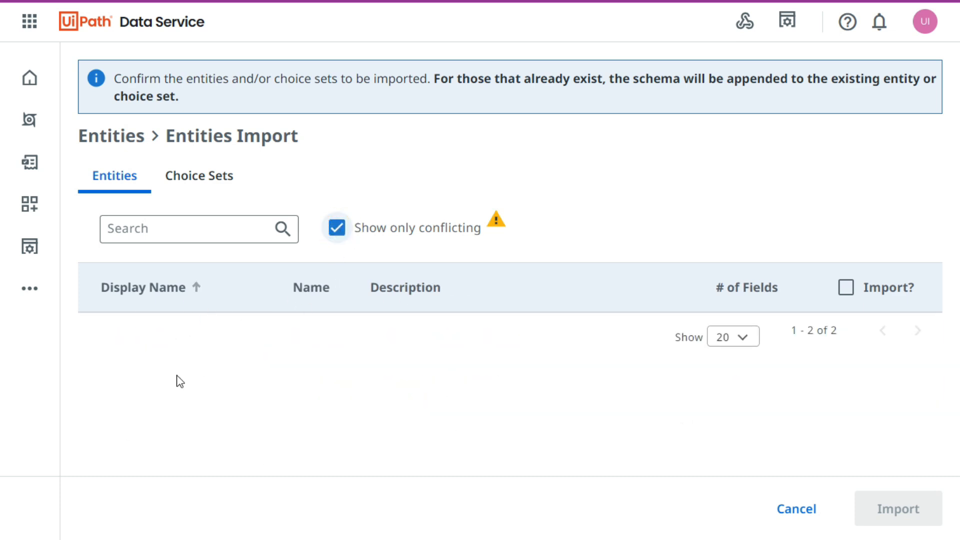
left_click(336, 230)
left_click(200, 180)
left_click(338, 229)
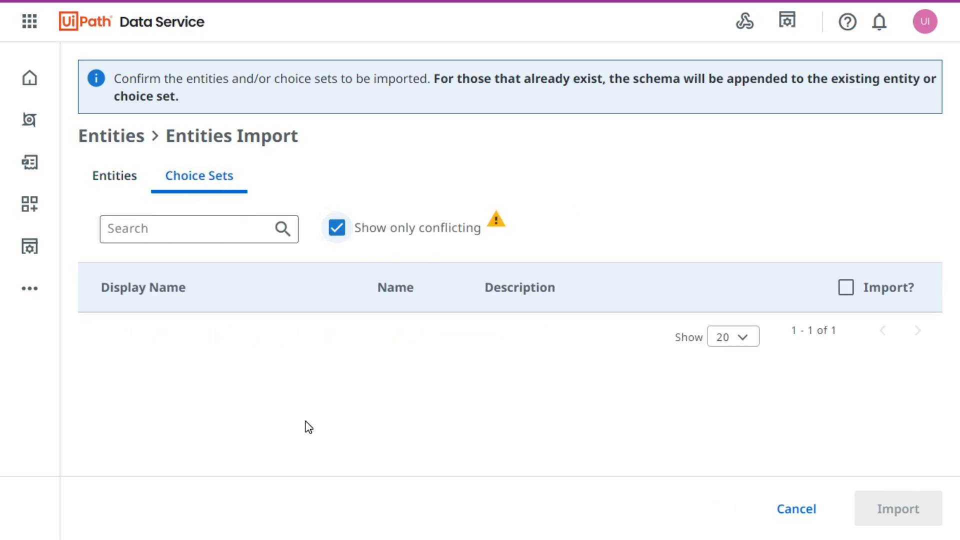
left_click(337, 229)
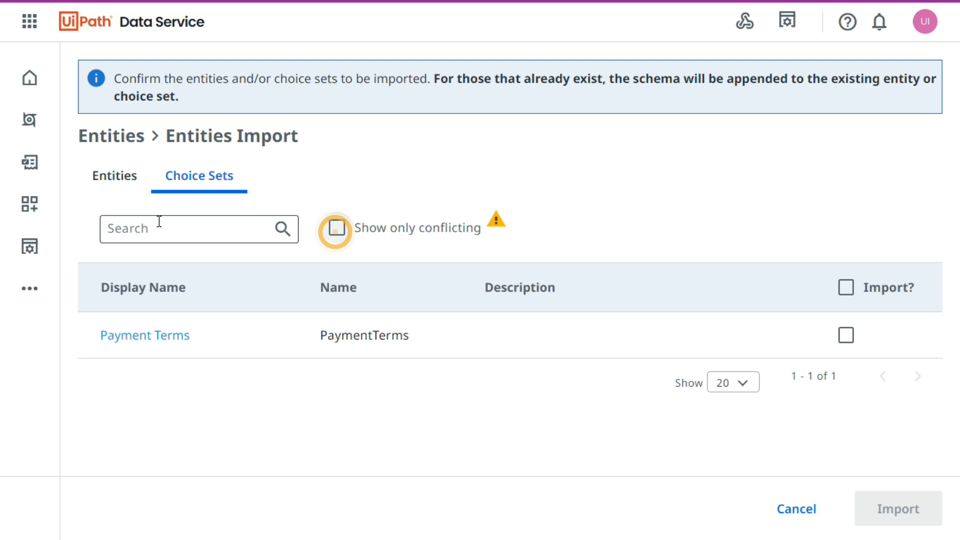
left_click(117, 181)
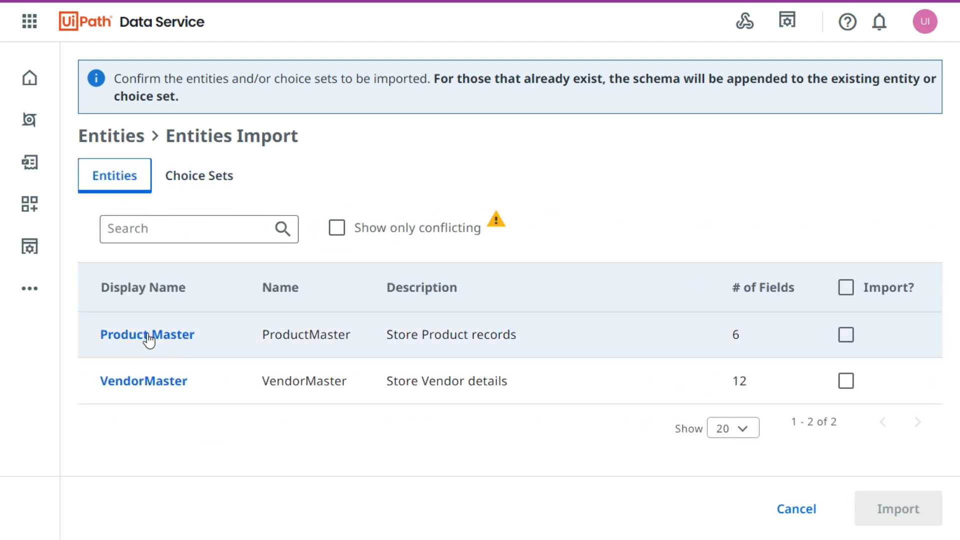
Select only the Payment Terms choice set for import and run the import.
left_click(201, 181)
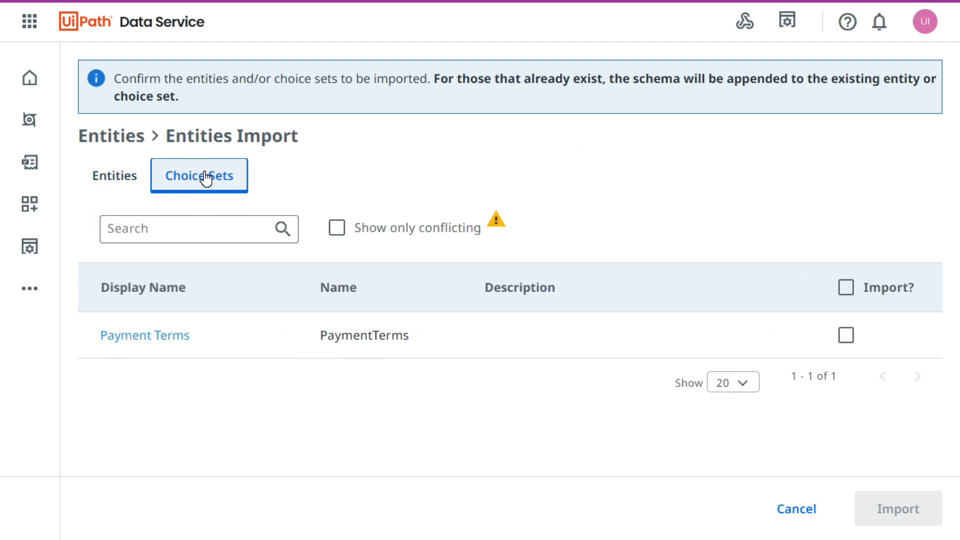
left_click(844, 336)
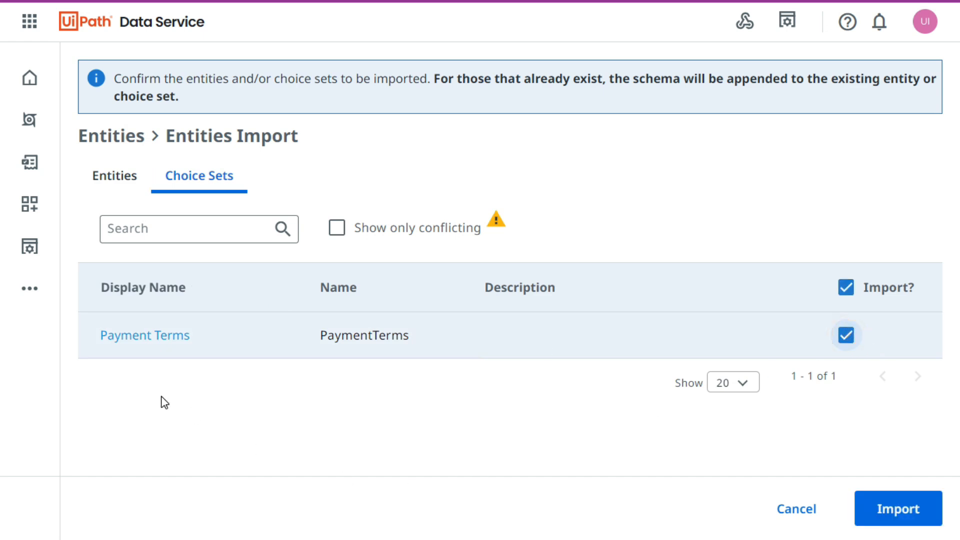
left_click(882, 521)
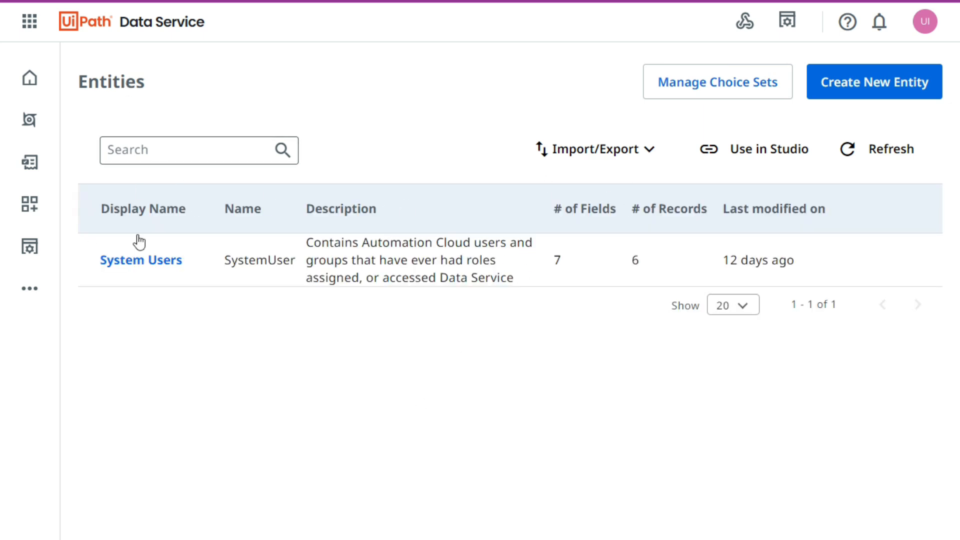
Load the schema JSON file from Downloads for a schema import and import both the Product Master and VendorMaster entities.
left_click(627, 149)
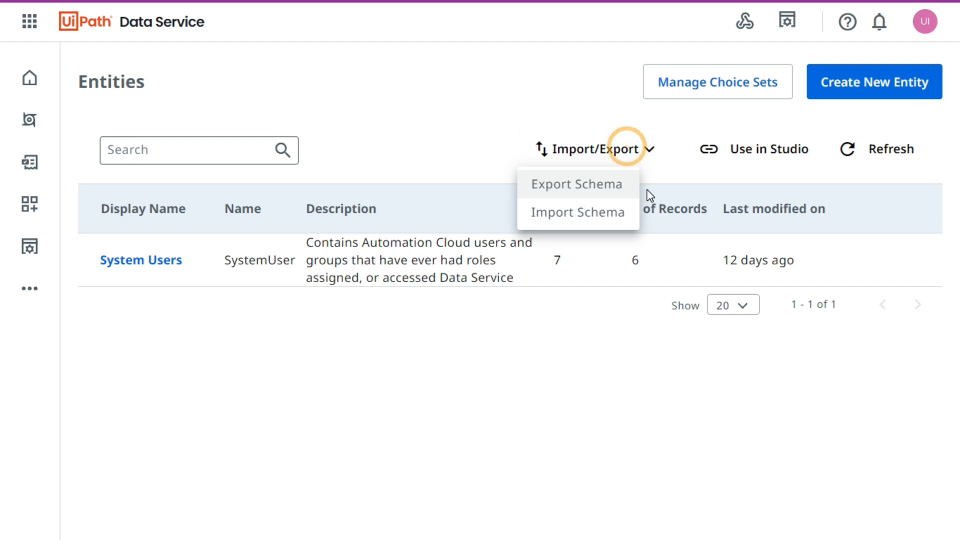
left_click(583, 215)
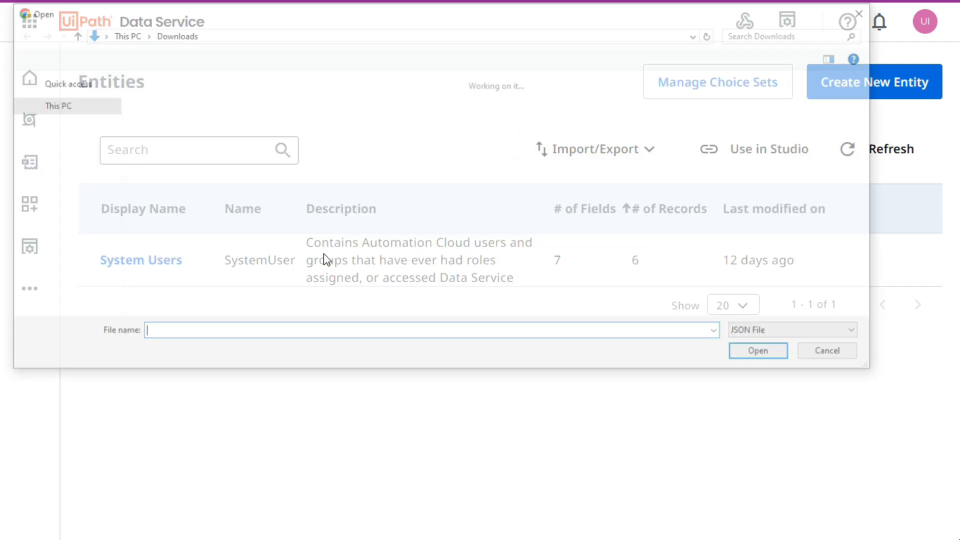
scroll(163, 179, "down", 2)
left_click(196, 279)
left_click(765, 355)
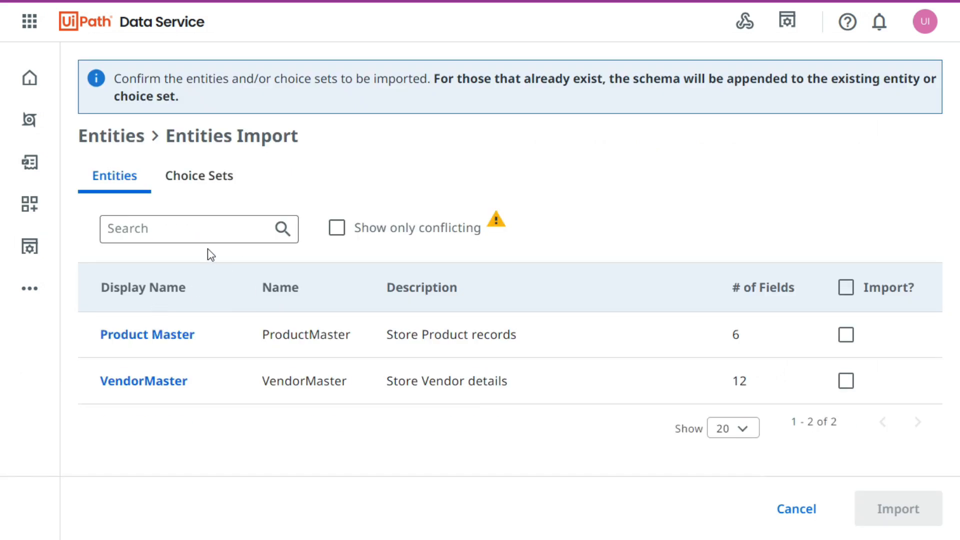
left_click(846, 288)
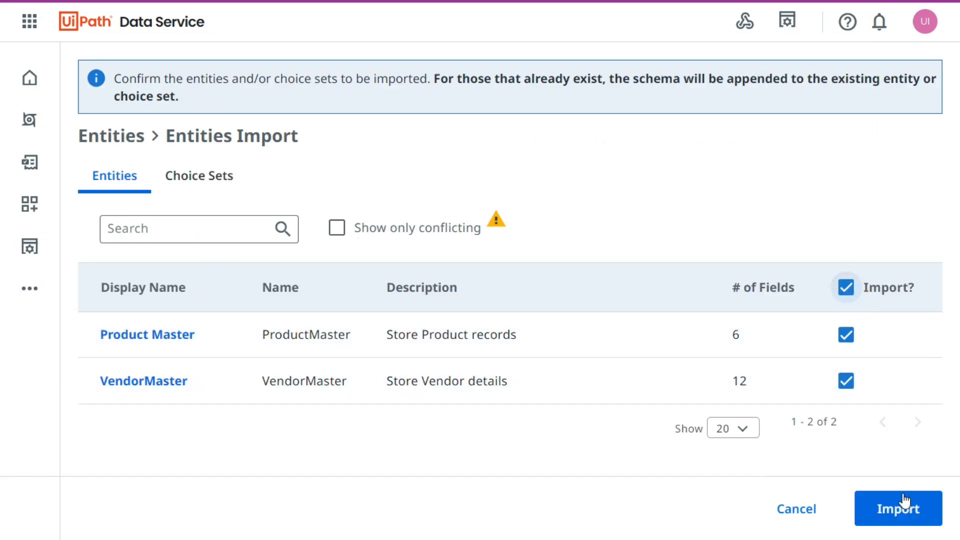
left_click(913, 510)
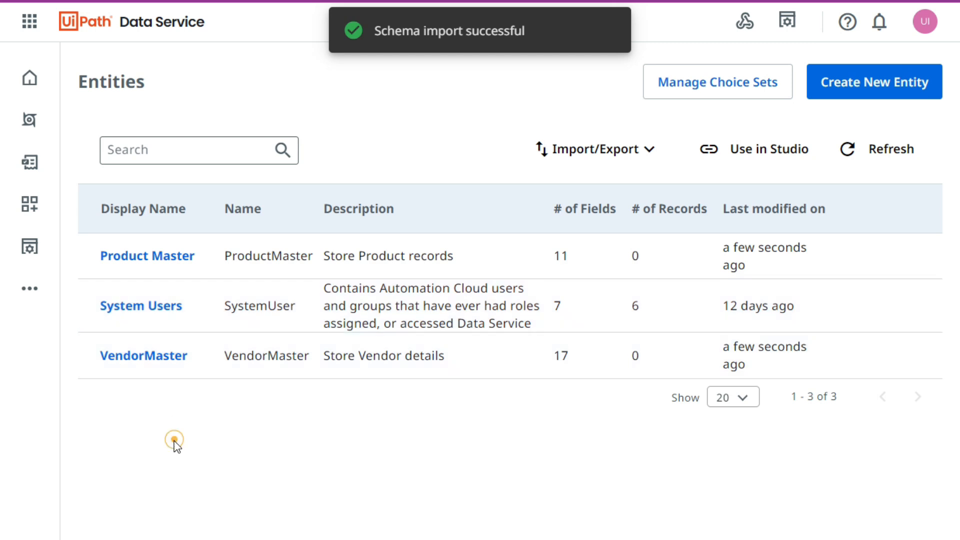
Check the choice sets list and the Product Master entity's fields and data, then return to the entities list.
left_click(712, 95)
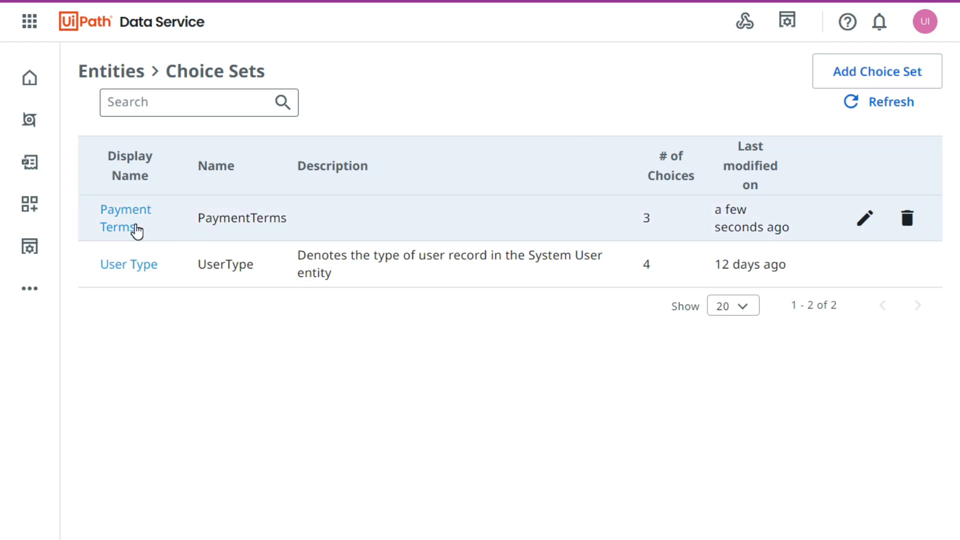
left_click(109, 66)
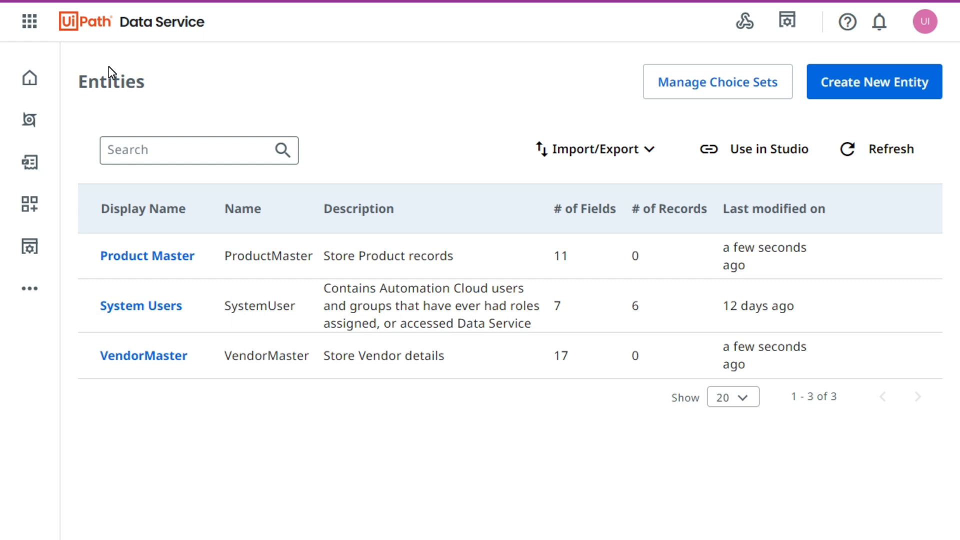
left_click(127, 255)
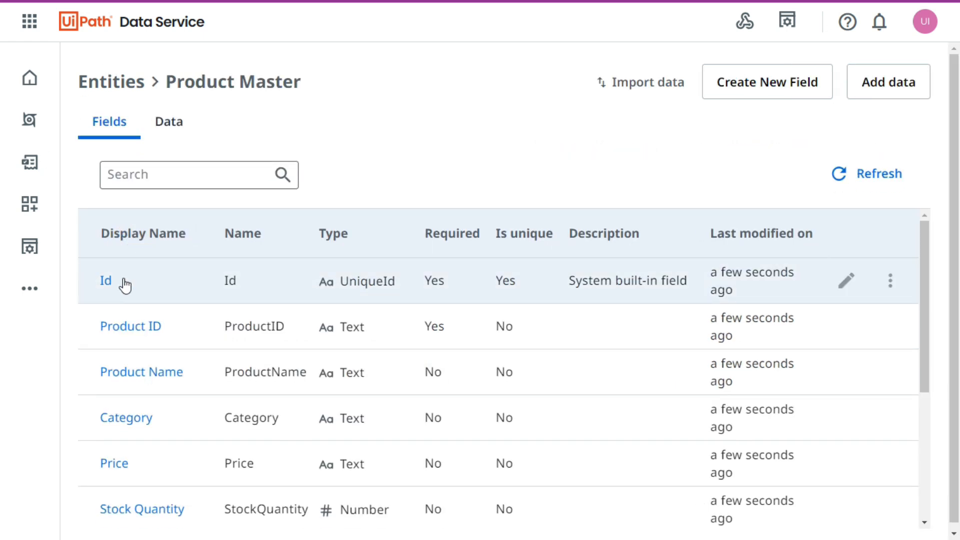
scroll(150, 350, "down", 5)
scroll(160, 440, "up", 5)
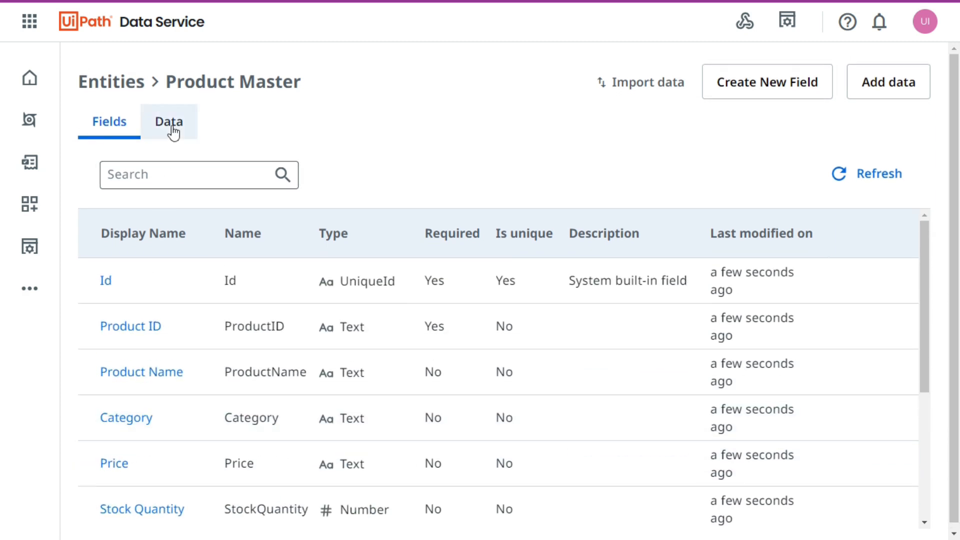
left_click(156, 131)
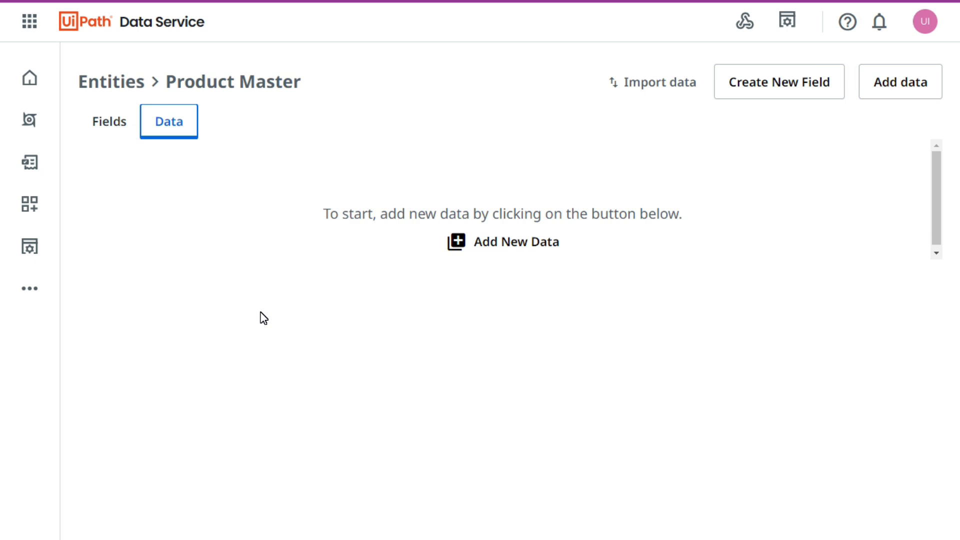
left_click(104, 84)
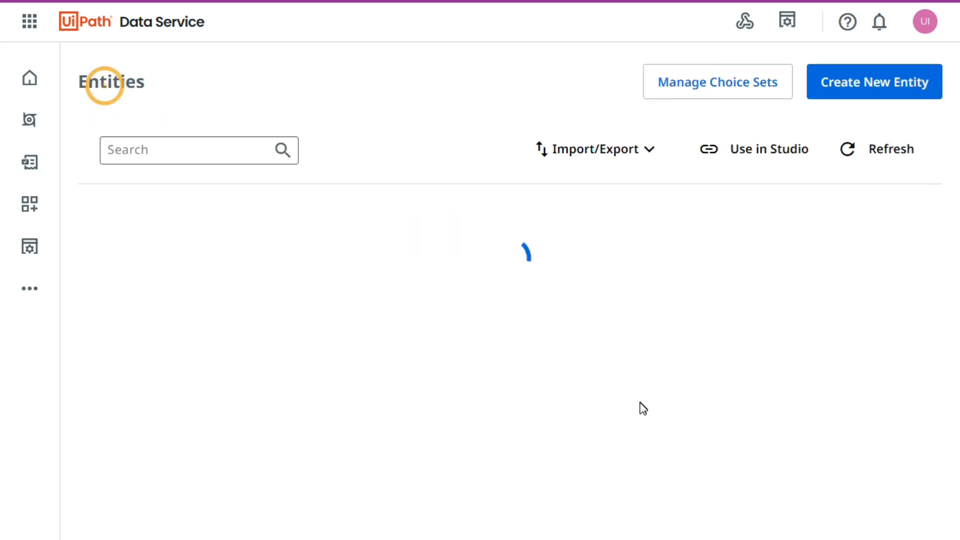